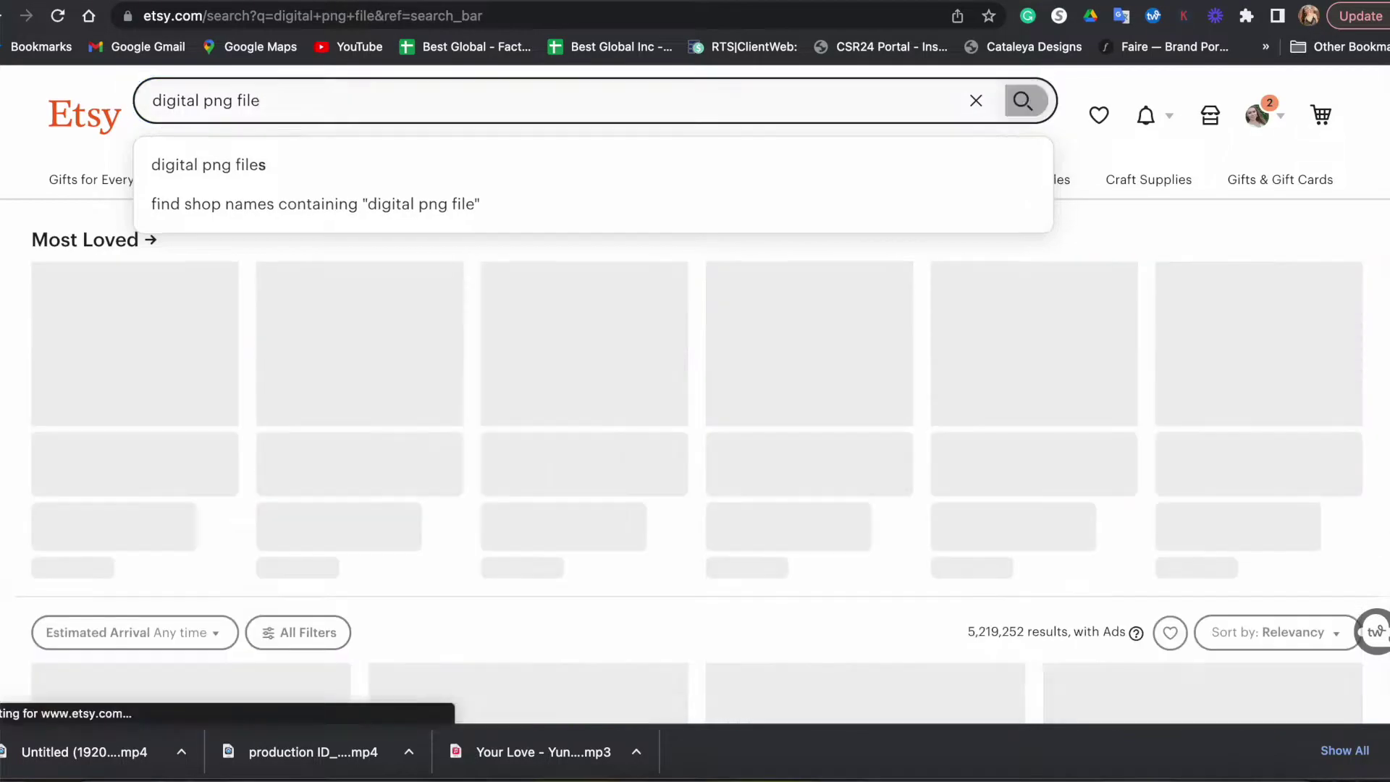
Step: Browse the Etsy search results for digital PNG files to see how listings protect their preview images
scroll(376, 386, "down", 10)
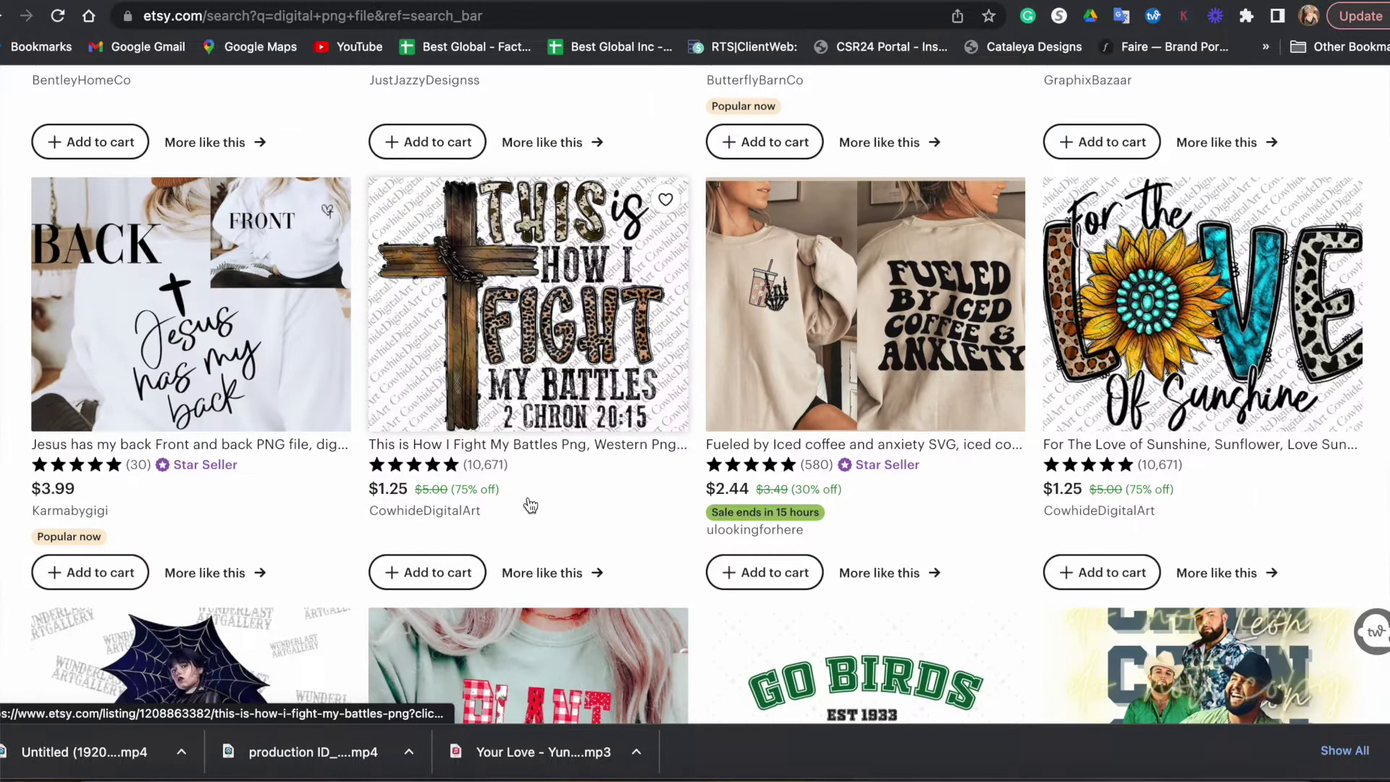
scroll(531, 506, "down", 10)
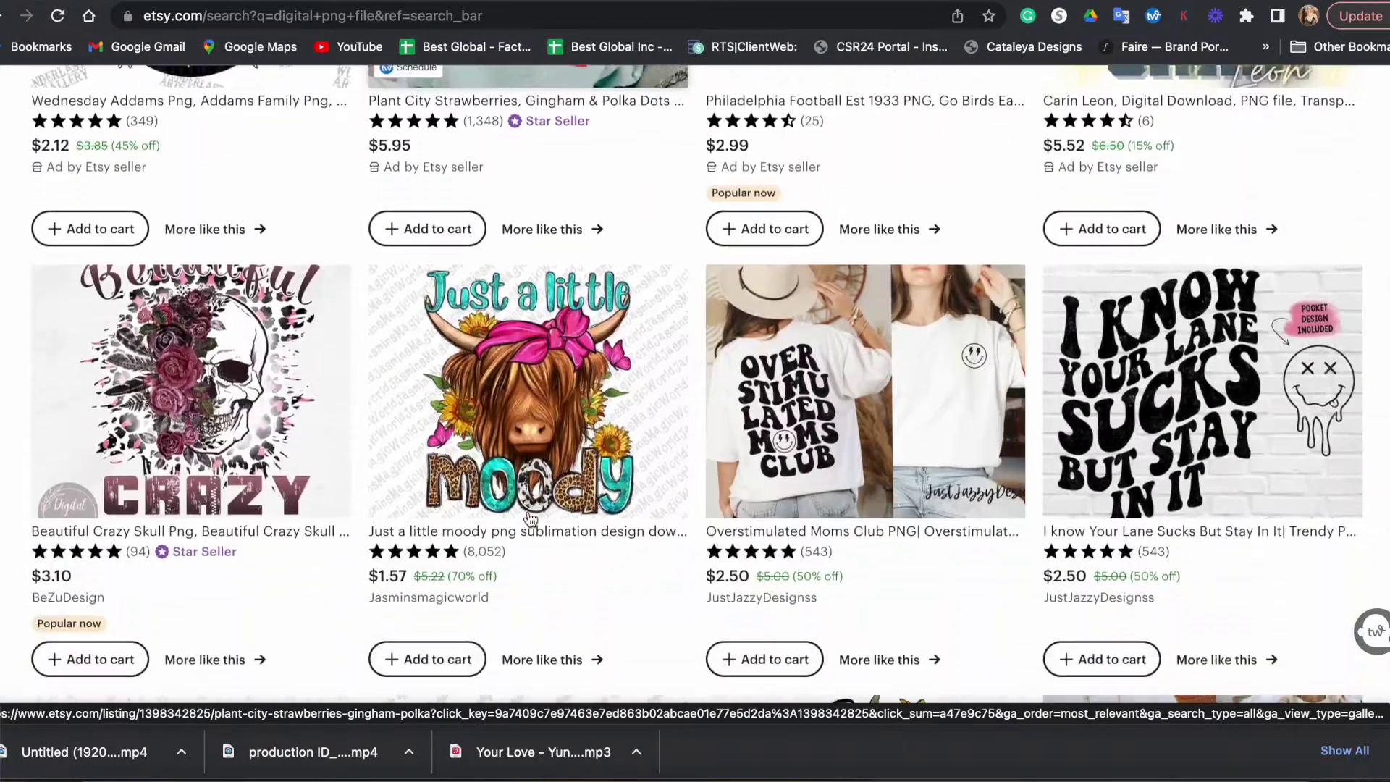
scroll(531, 517, "down", 2)
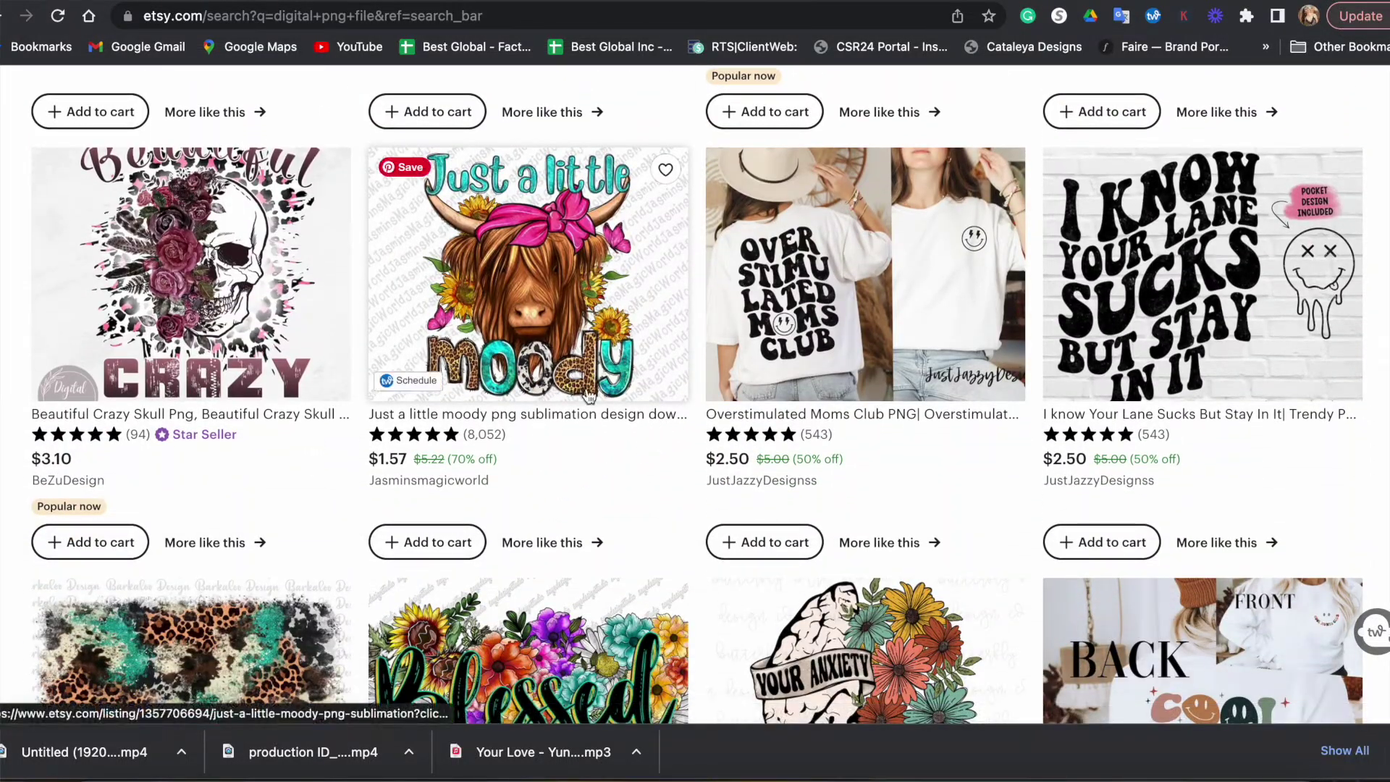
scroll(618, 483, "down", 3)
scroll(617, 483, "down", 1)
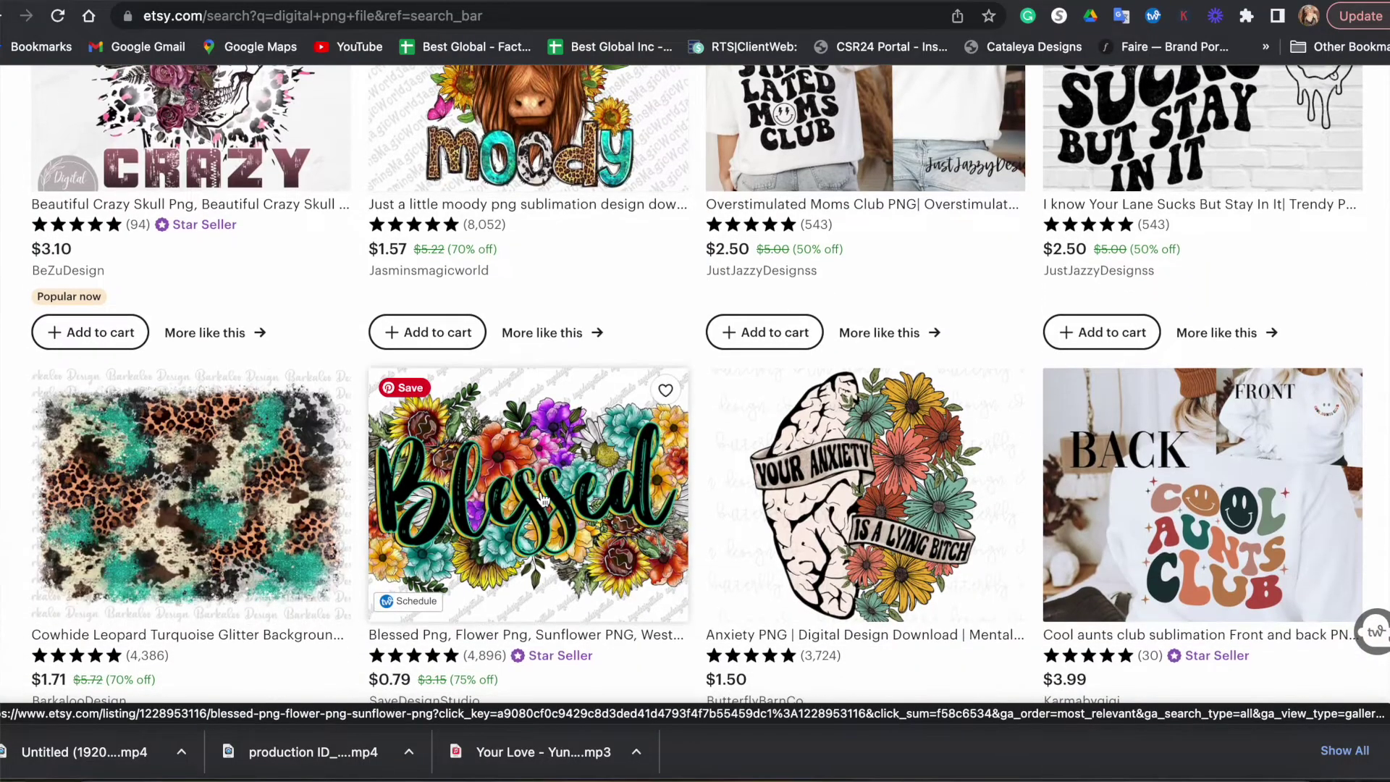
scroll(543, 500, "down", 8)
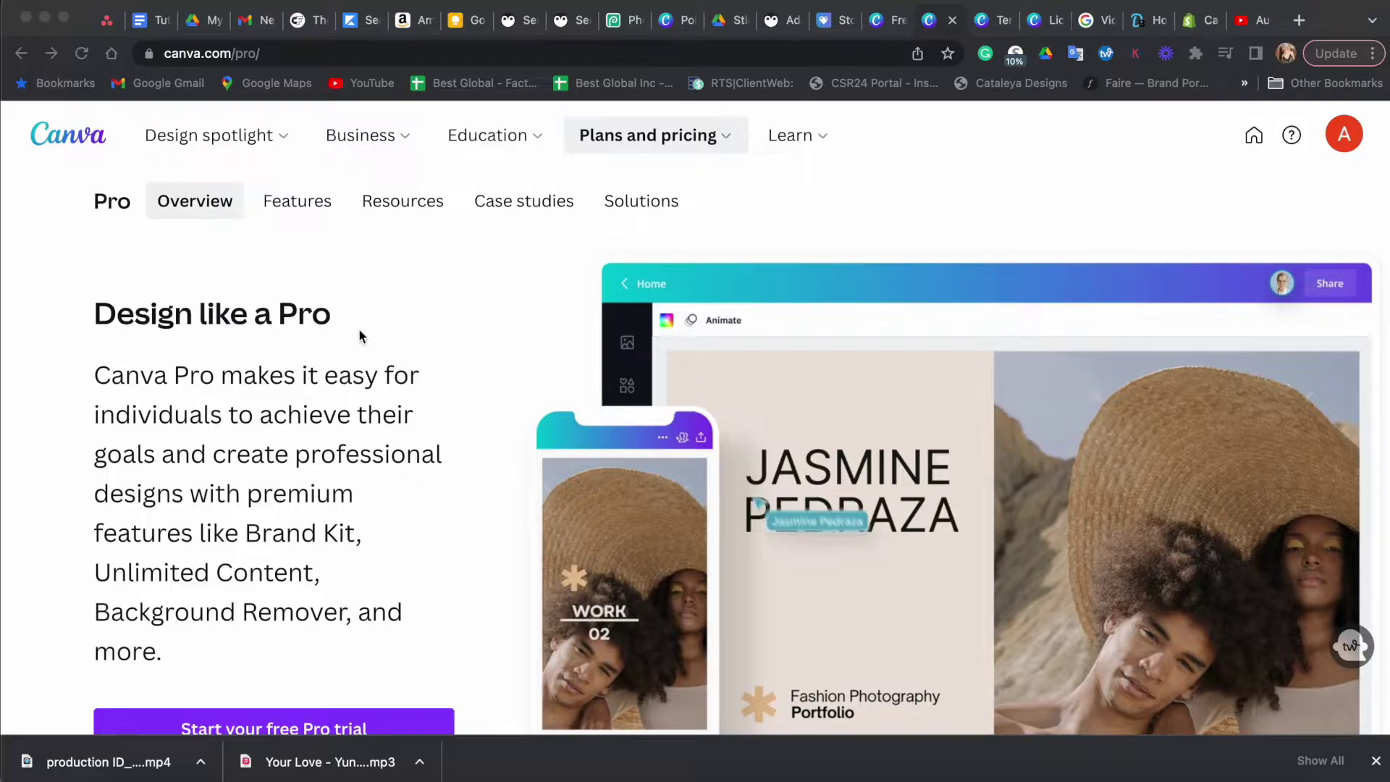
Step: Switch to Canva's Pro page and look through the overview of its features
left_click(314, 331)
left_click_drag(279, 319, 322, 322)
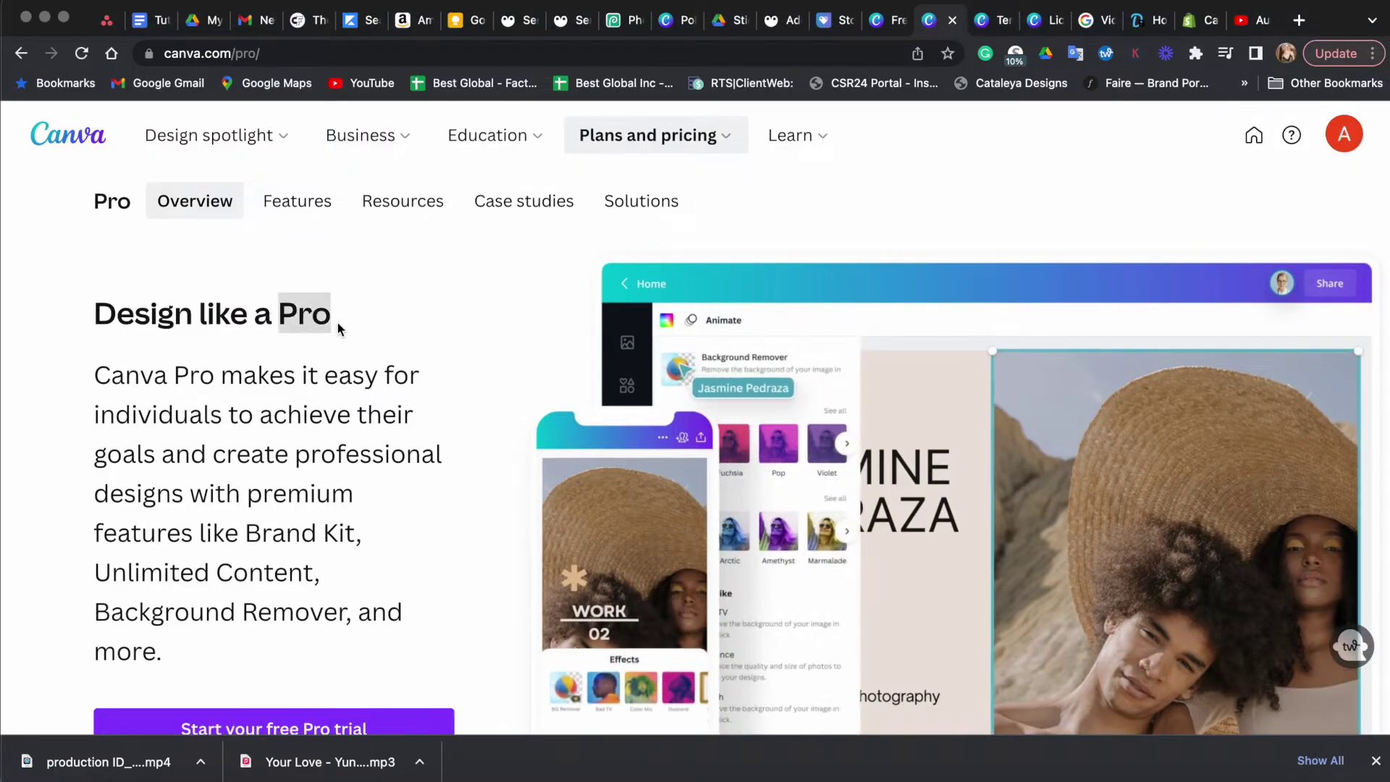
scroll(372, 380, "down", 10)
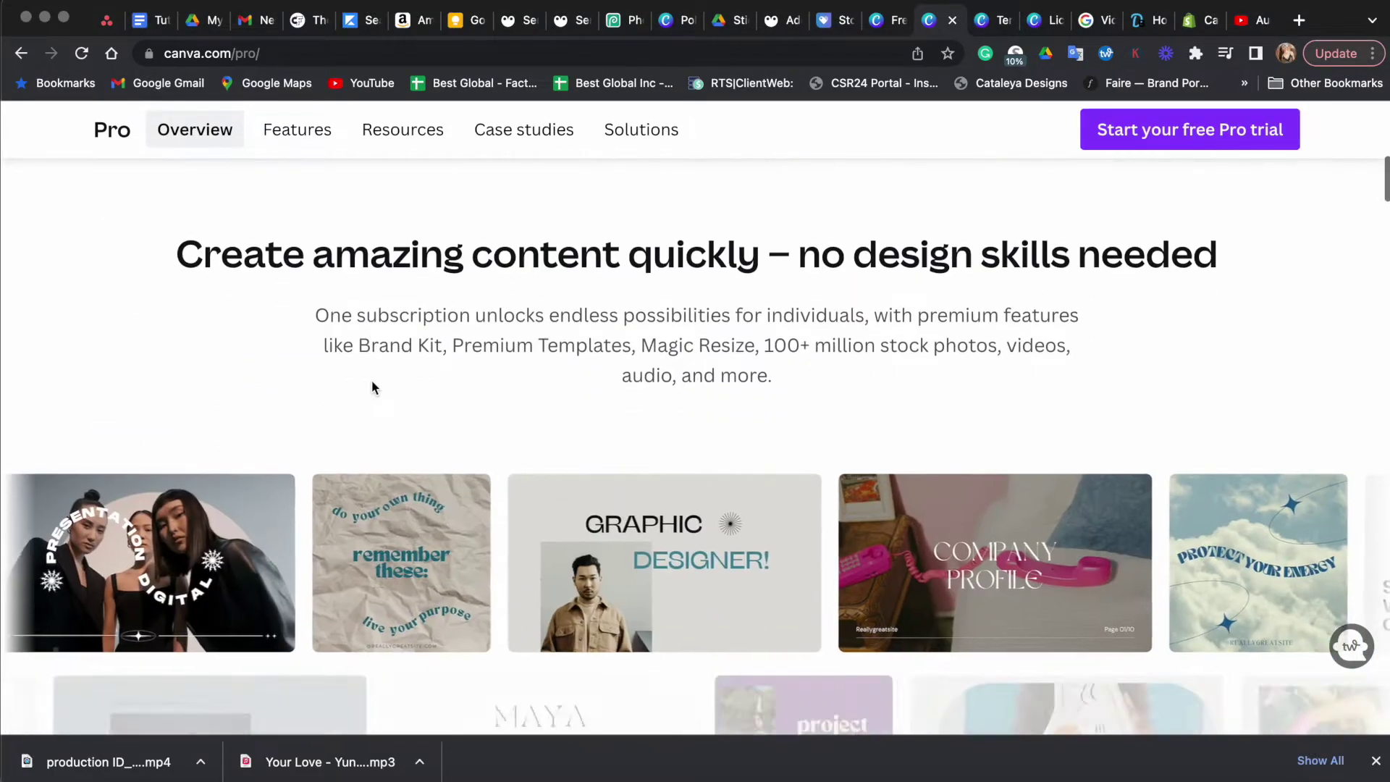
scroll(372, 381, "down", 10)
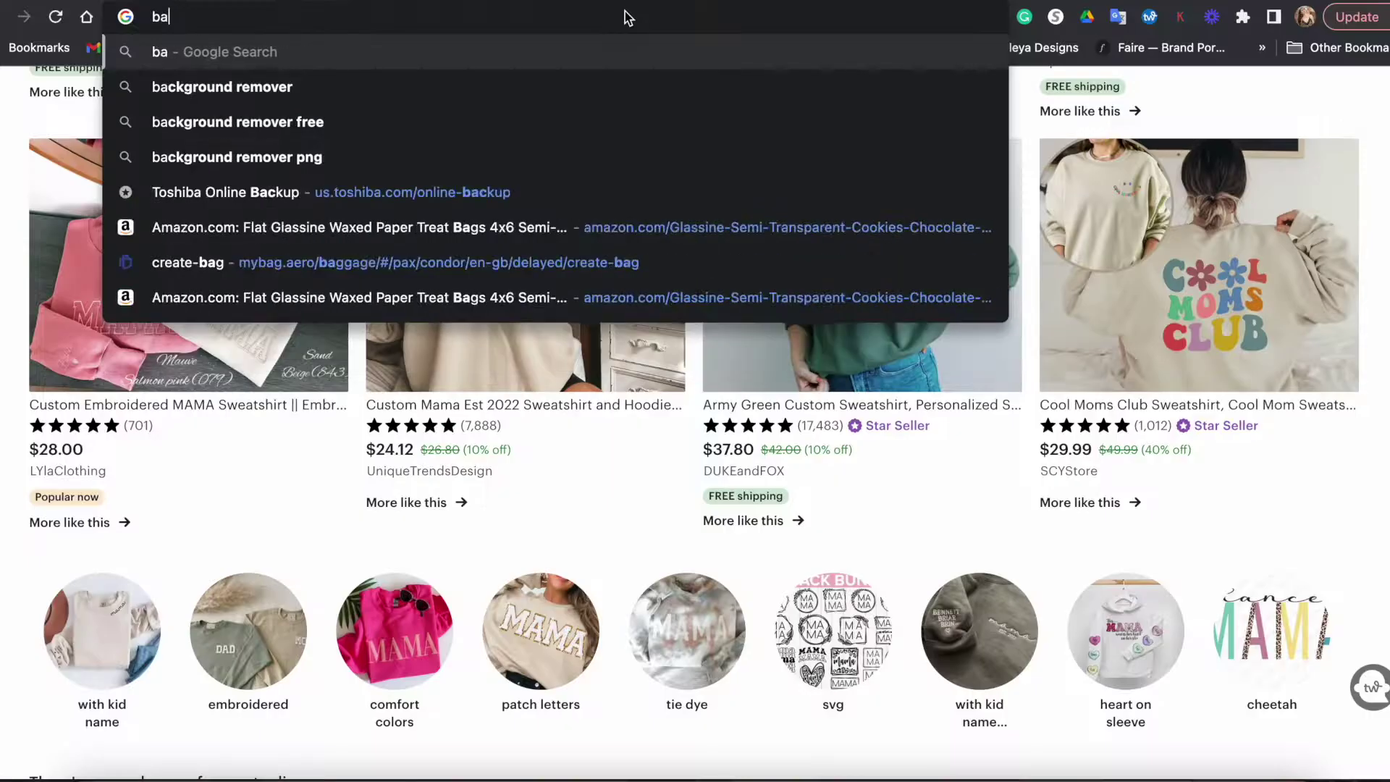
Step: Search Google for "background remover", open the remove.bg result and look over the site
type("ckground remover")
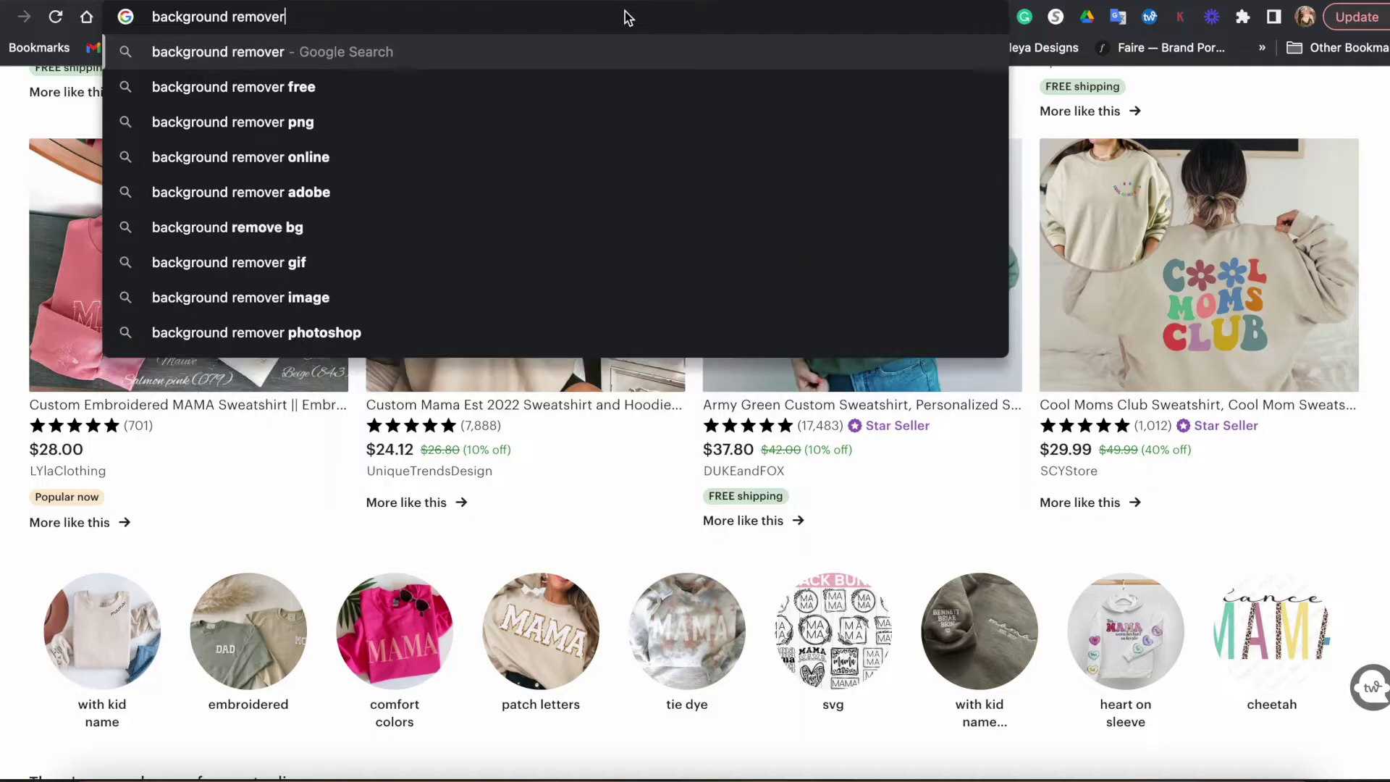
key("Return")
scroll(528, 259, "down", 2)
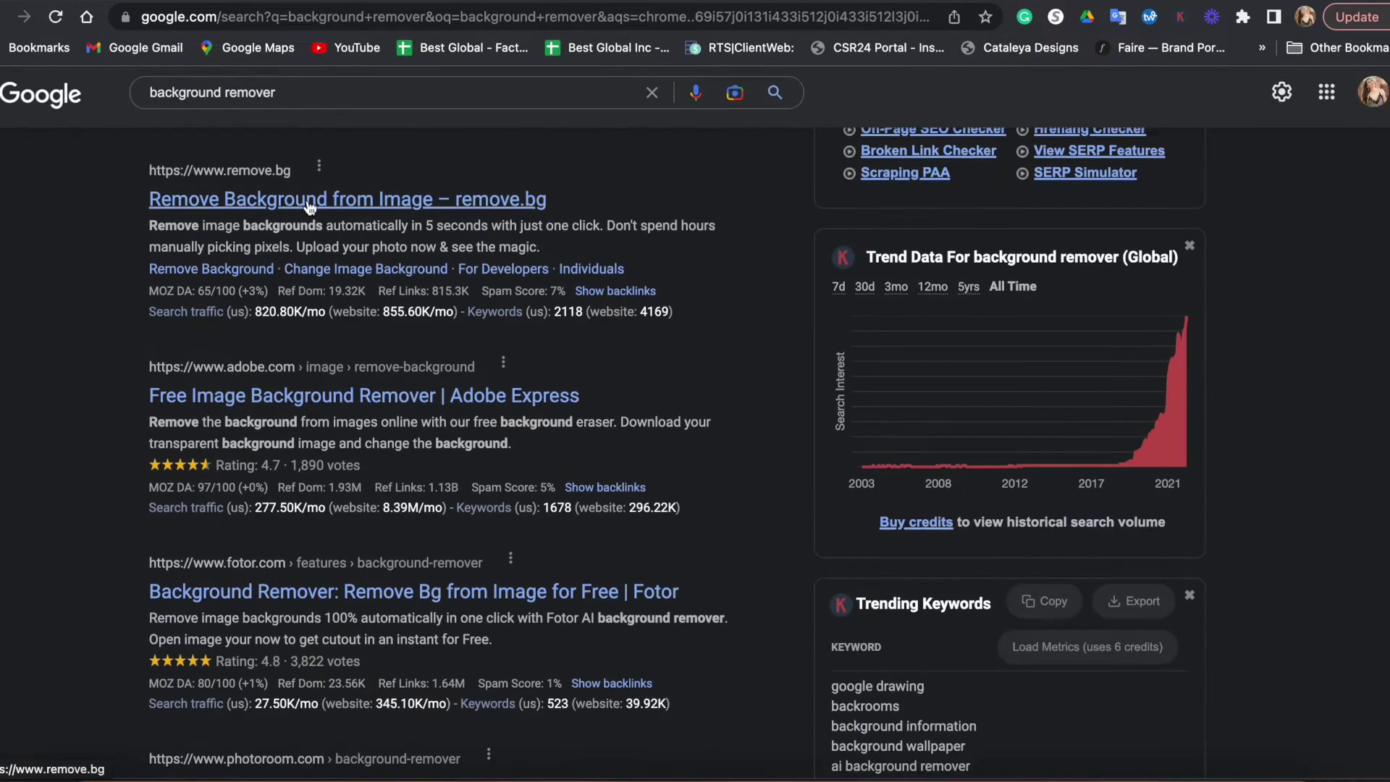
left_click(310, 196)
scroll(1209, 490, "down", 2)
scroll(1209, 351, "up", 3)
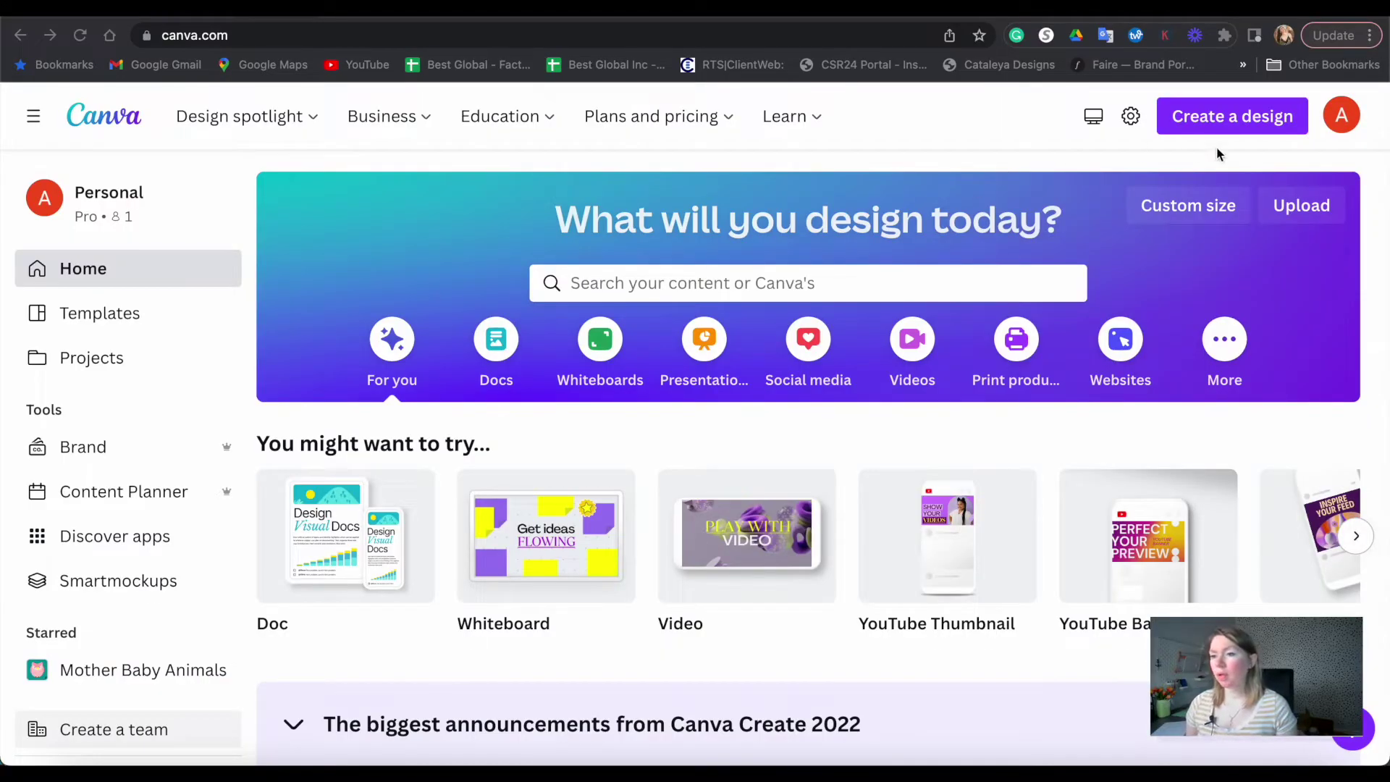
Step: Switch to Canva and create a blank custom-size design of 5000 × 5000 px
left_click(1150, 132)
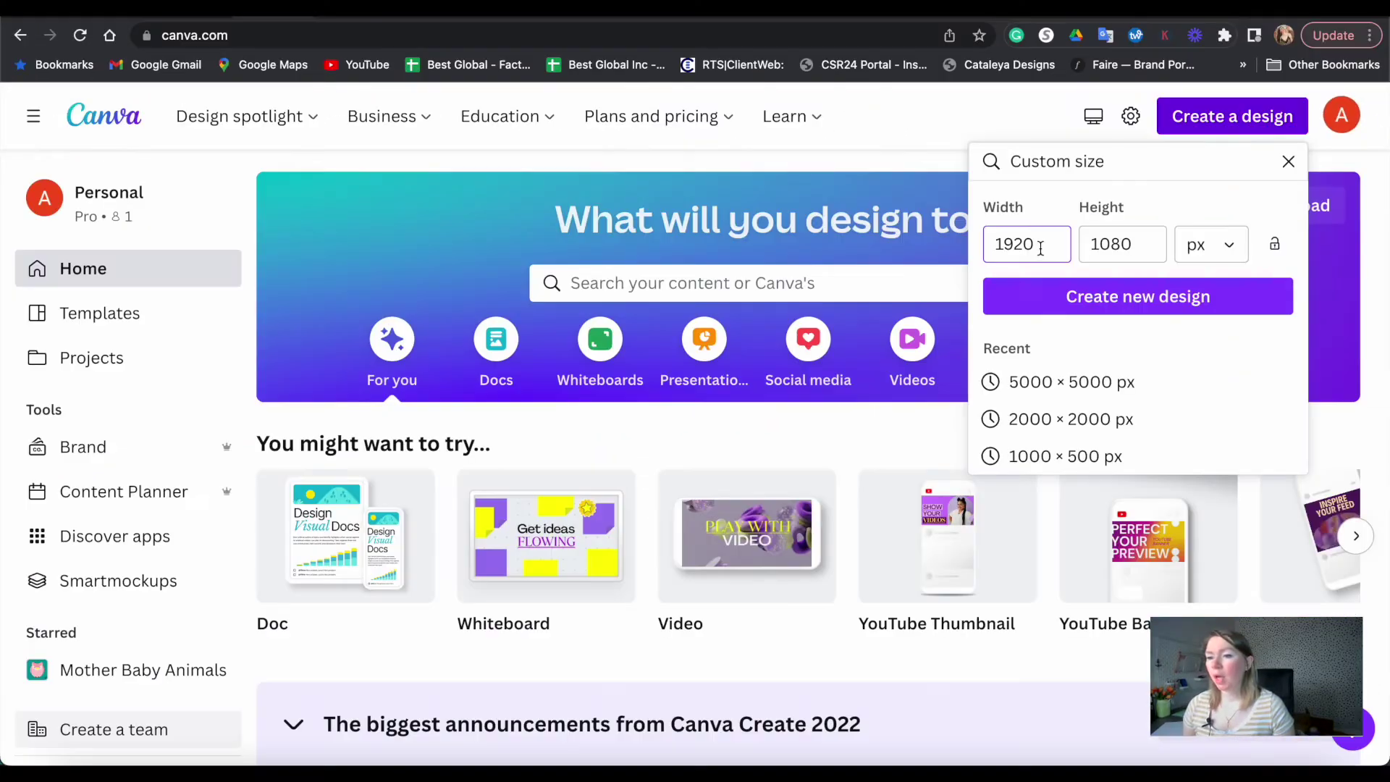
left_click(1079, 389)
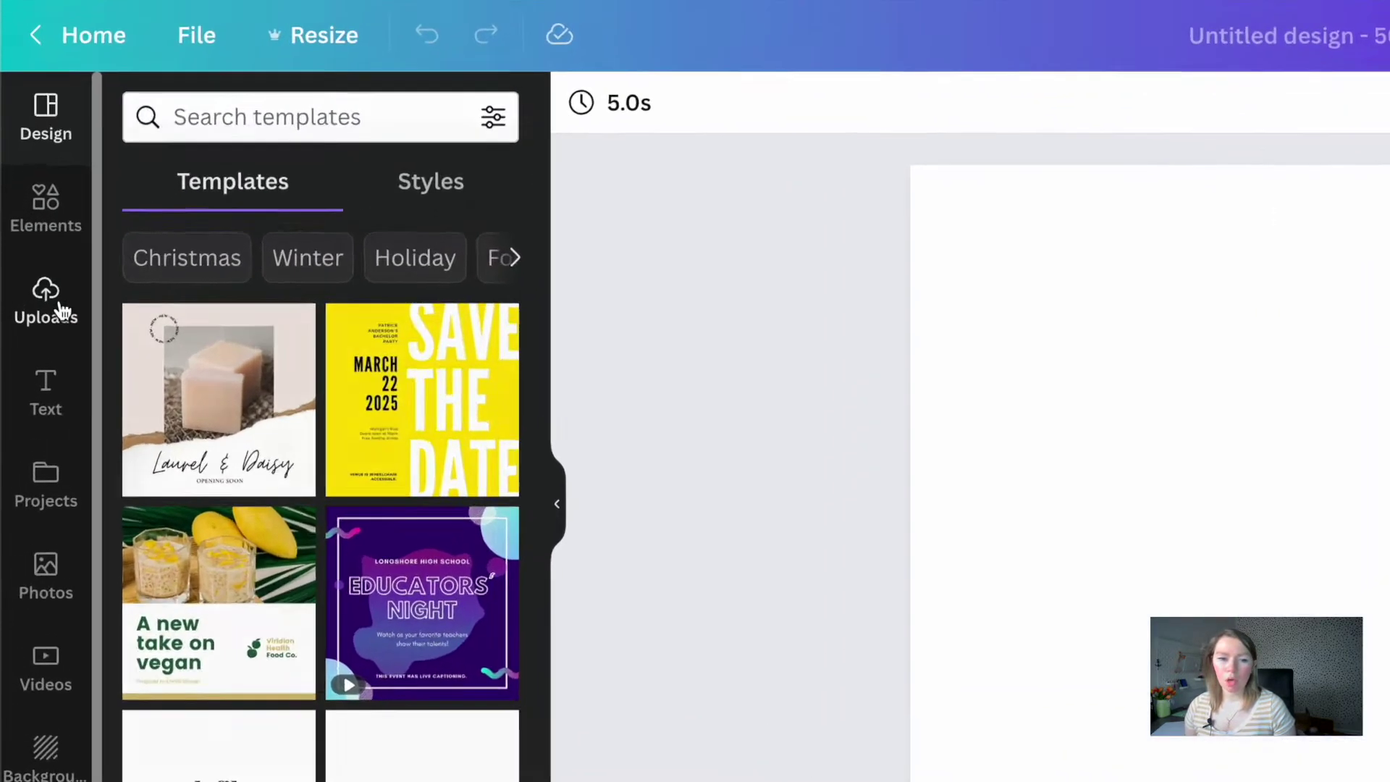
Step: Bring the Selfmade Creatives logo from the uploads onto the page and fit it small into the page's upper-left corner
left_click(42, 307)
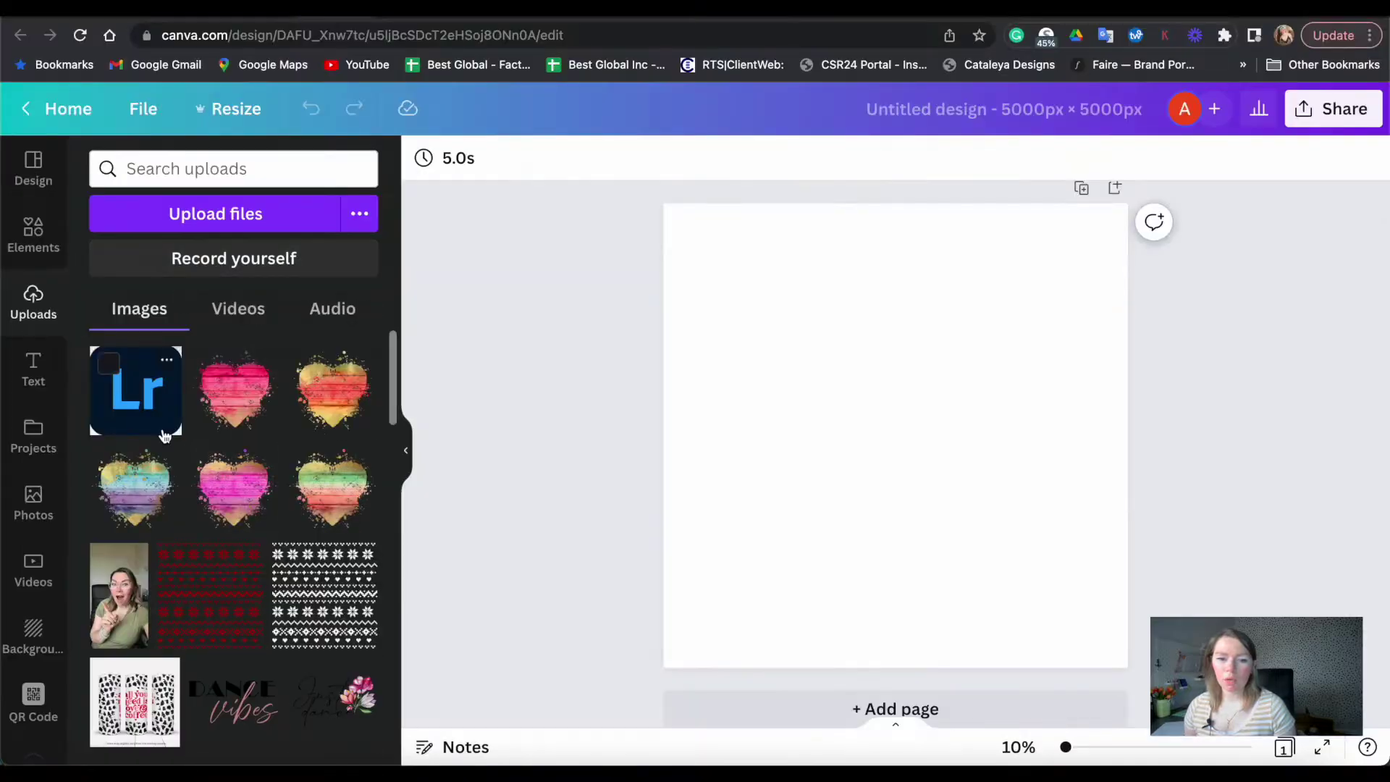
scroll(245, 535, "down", 4)
scroll(242, 533, "up", 4)
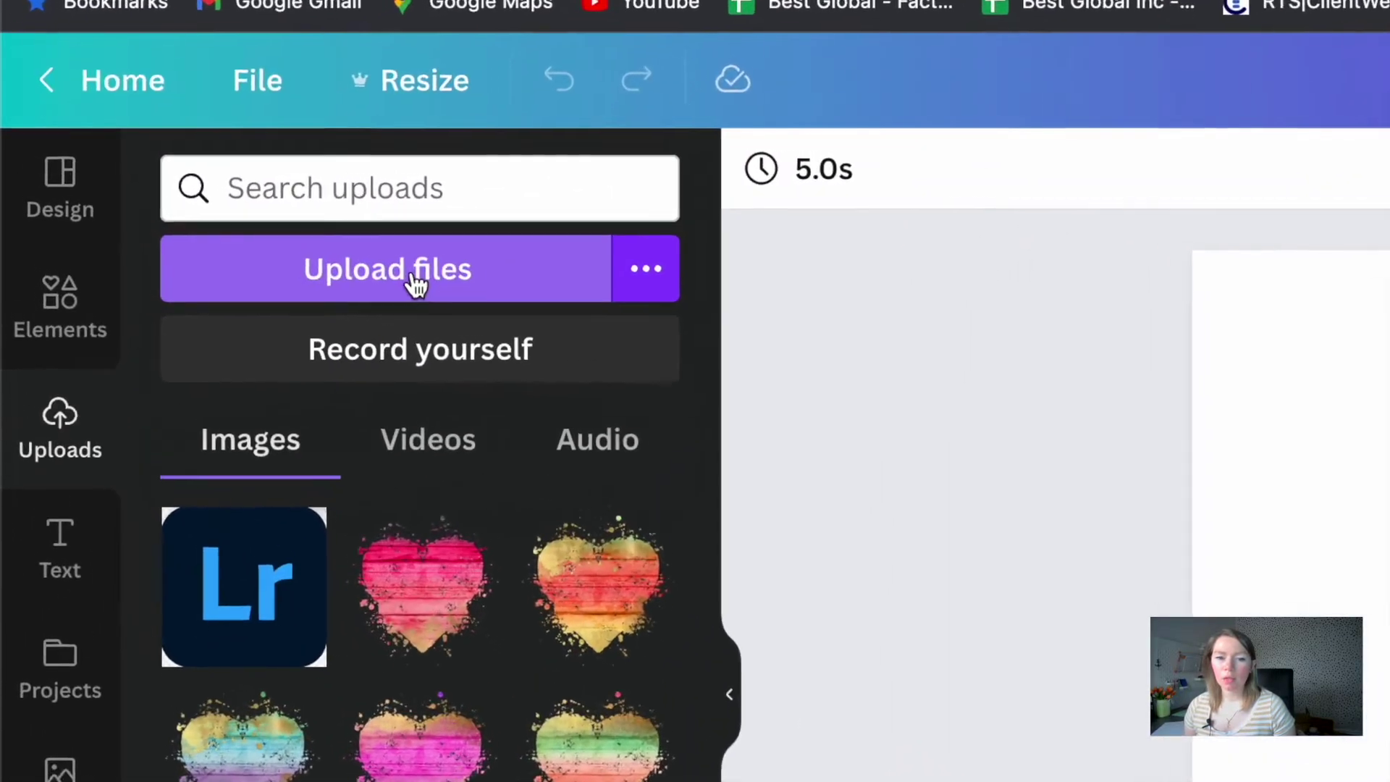
left_click(416, 285)
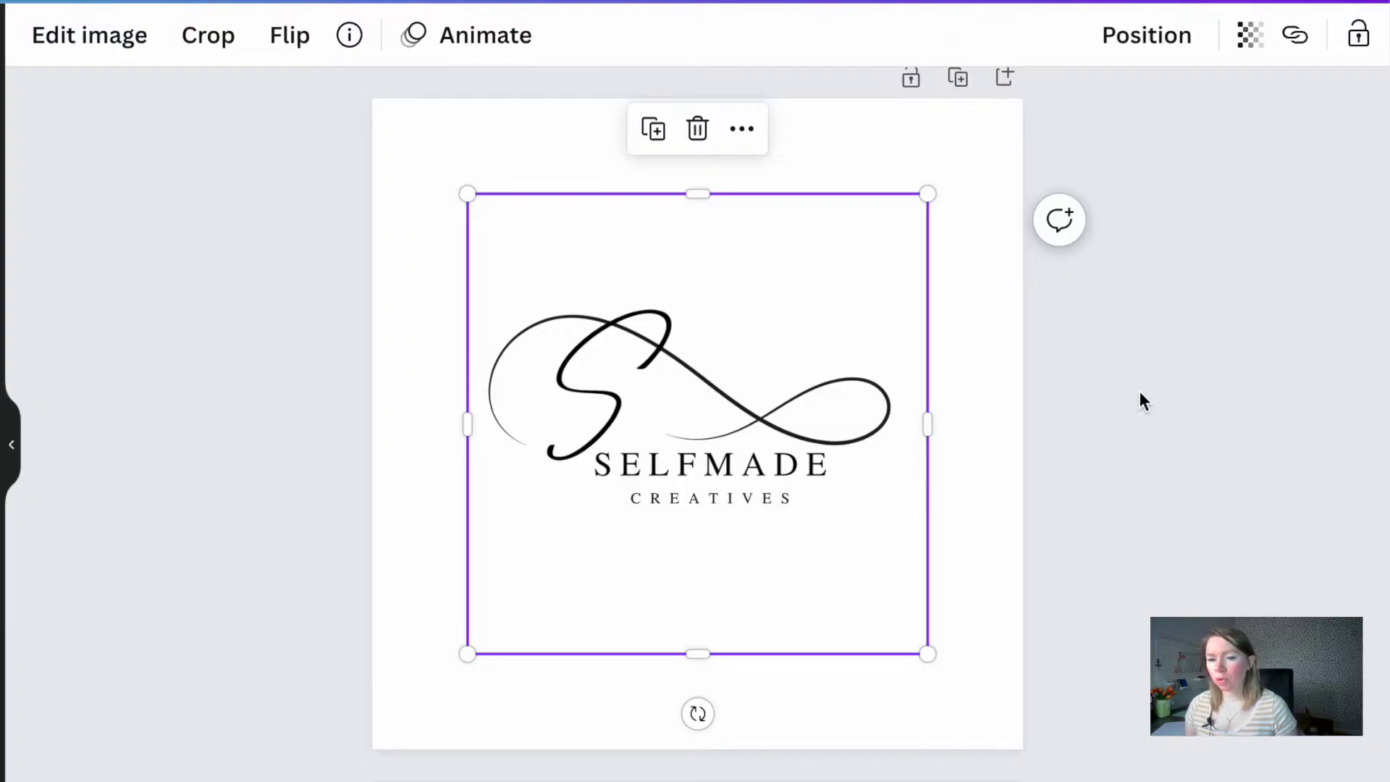
left_click_drag(928, 194, 636, 440)
left_click_drag(528, 576, 450, 215)
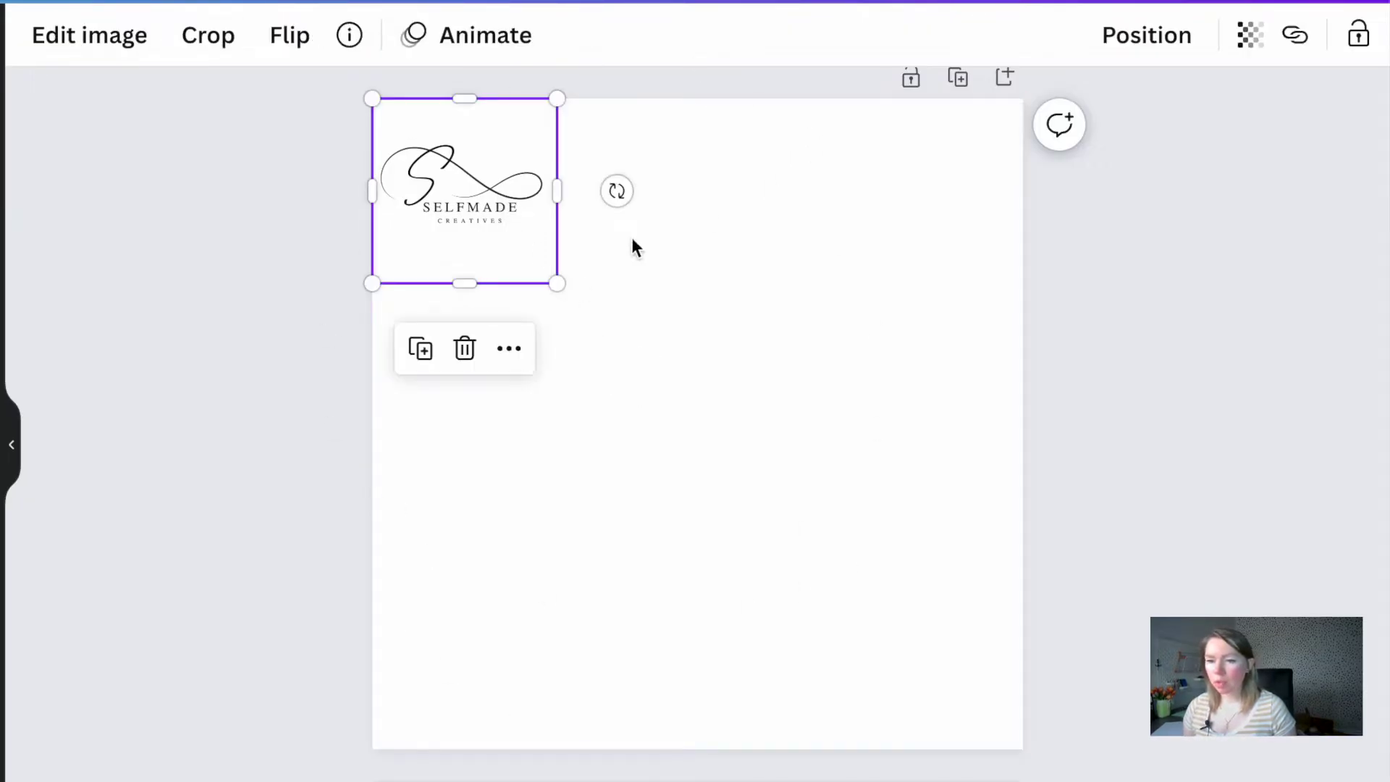
Step: Duplicate the logo into a row of four and scale the row to the page's width
left_click_drag(499, 205, 846, 199, "alt")
key("ctrl+d")
left_click_drag(632, 198, 994, 202)
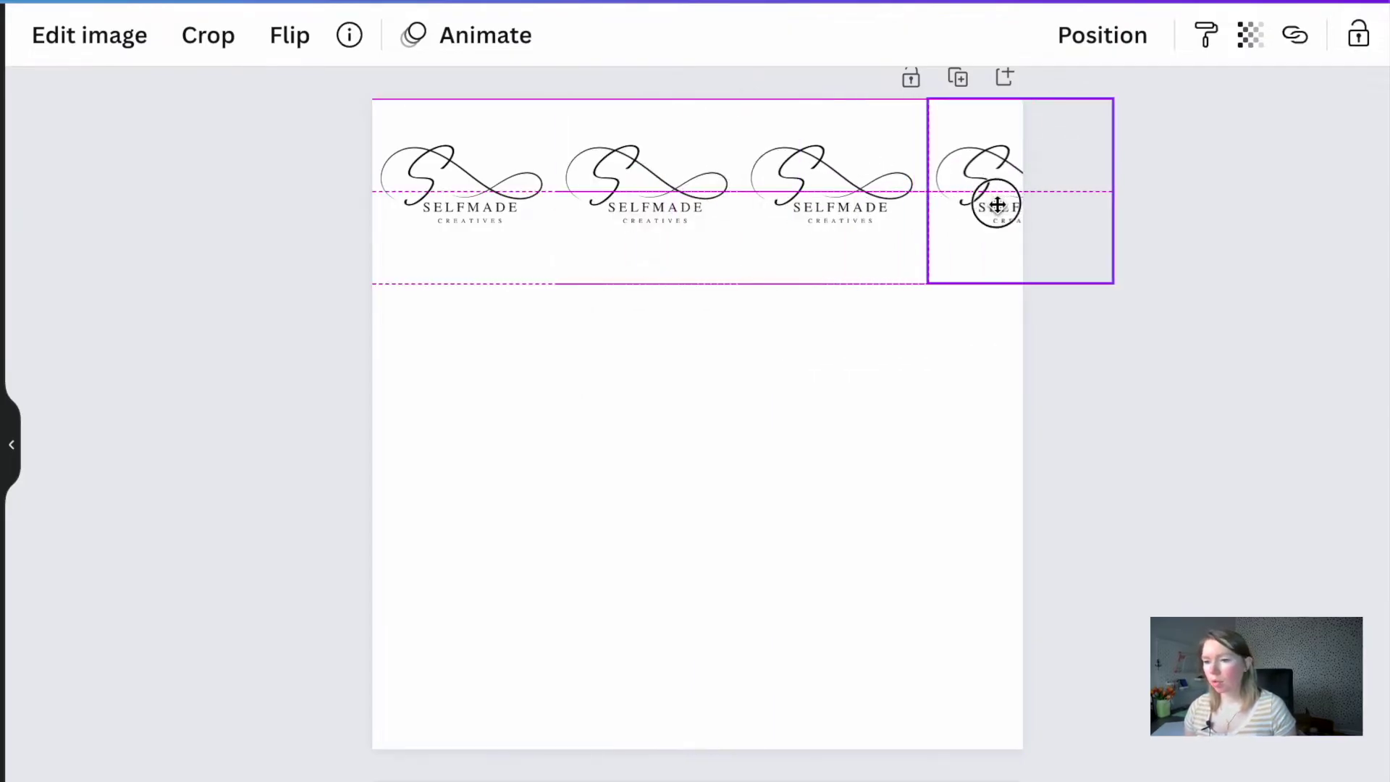
left_click(1021, 290)
left_click_drag(1020, 289, 451, 158)
left_click_drag(1112, 282, 1023, 261)
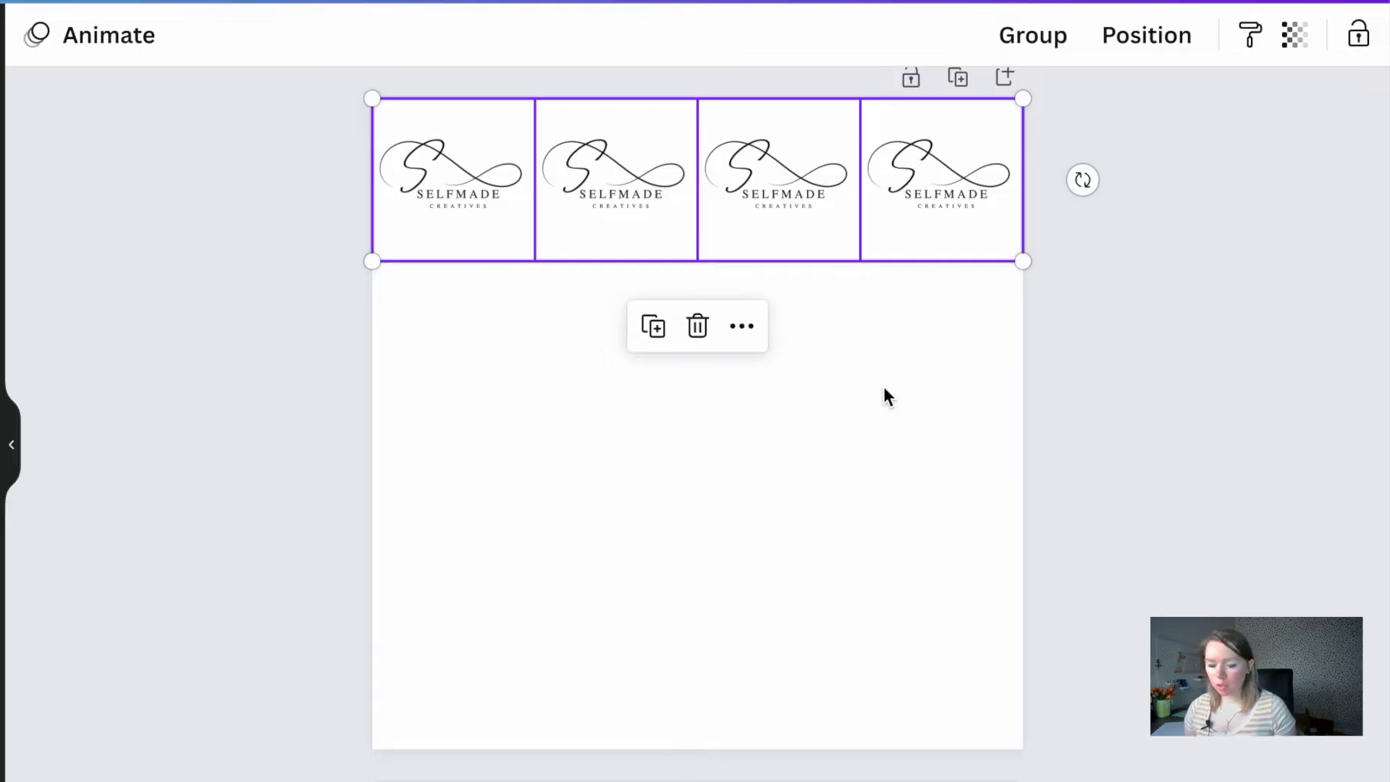
Step: Paste copies of the logo row down the page until five evenly spaced rows fill it
key("ctrl+v")
left_click_drag(794, 170, 793, 284)
key("ctrl+v")
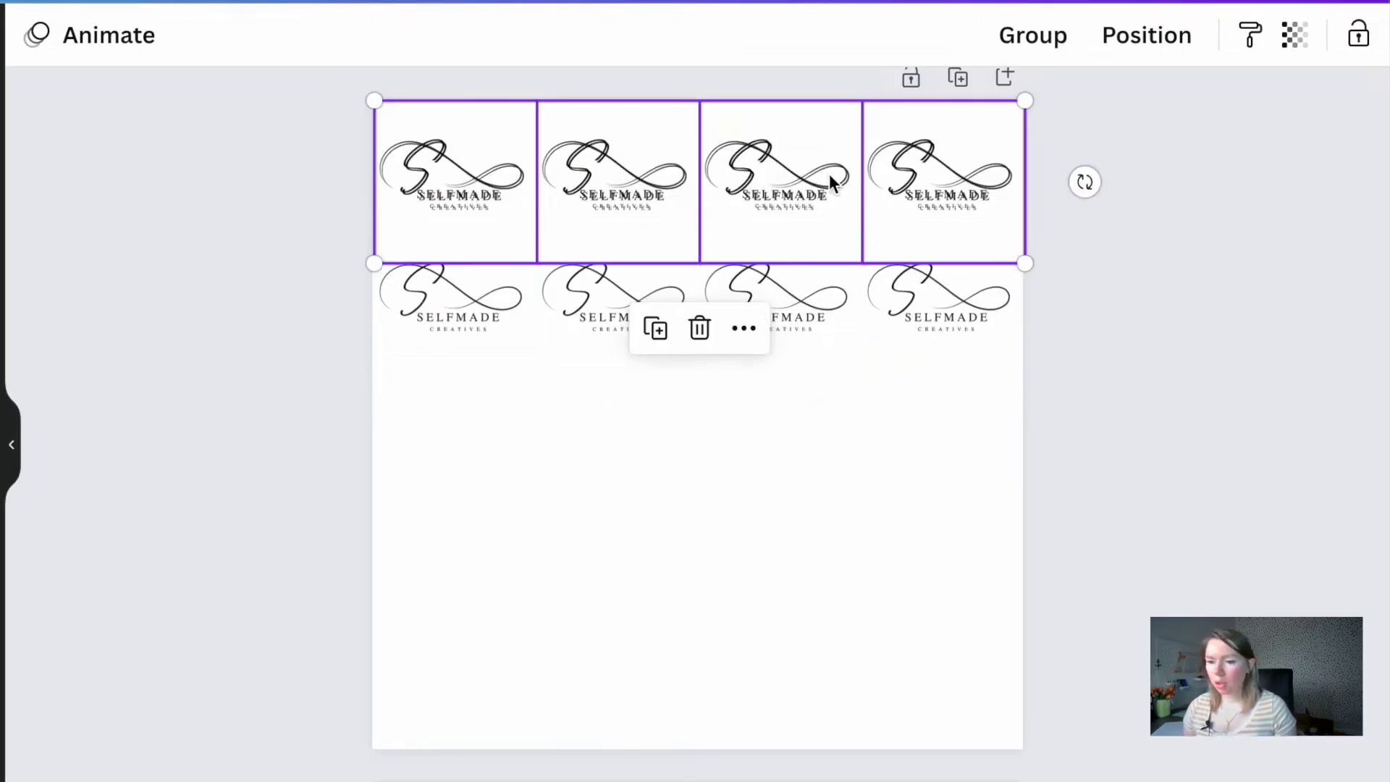
left_click_drag(794, 171, 763, 676)
key("ctrl+v")
key("ctrl+v")
left_click(1147, 469)
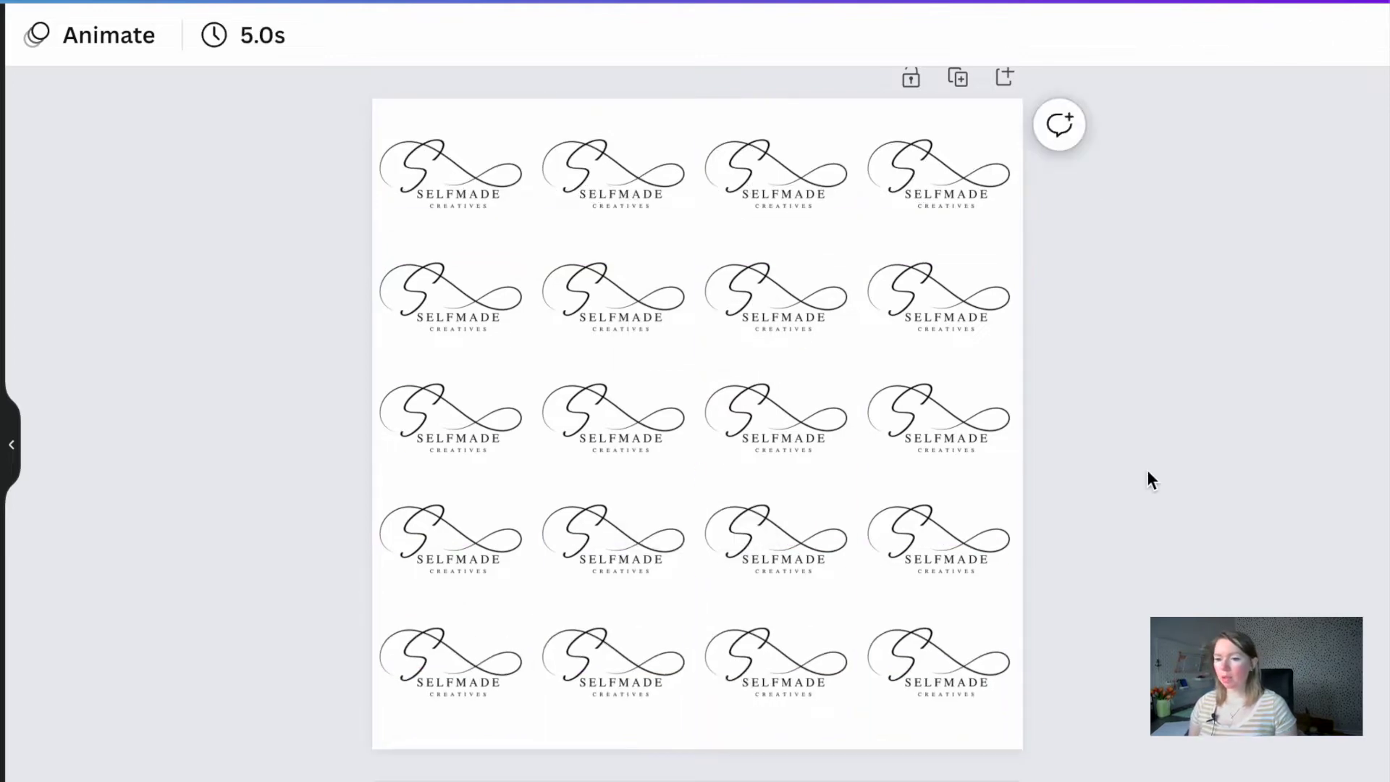
Step: Try shrinking the whole logo grid toward the page's lower-left corner and adding a fifth column of logos
key("ctrl+a")
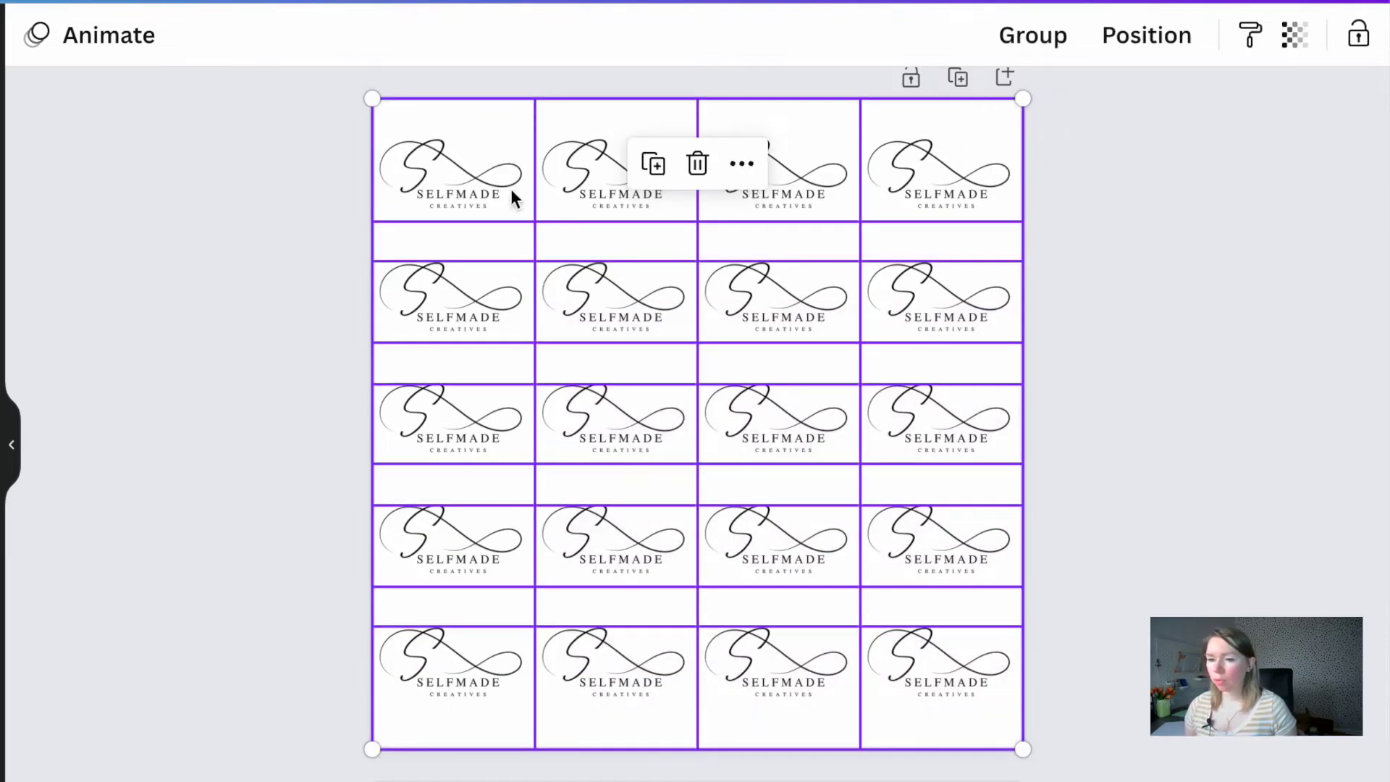
left_click_drag(1023, 97, 873, 233)
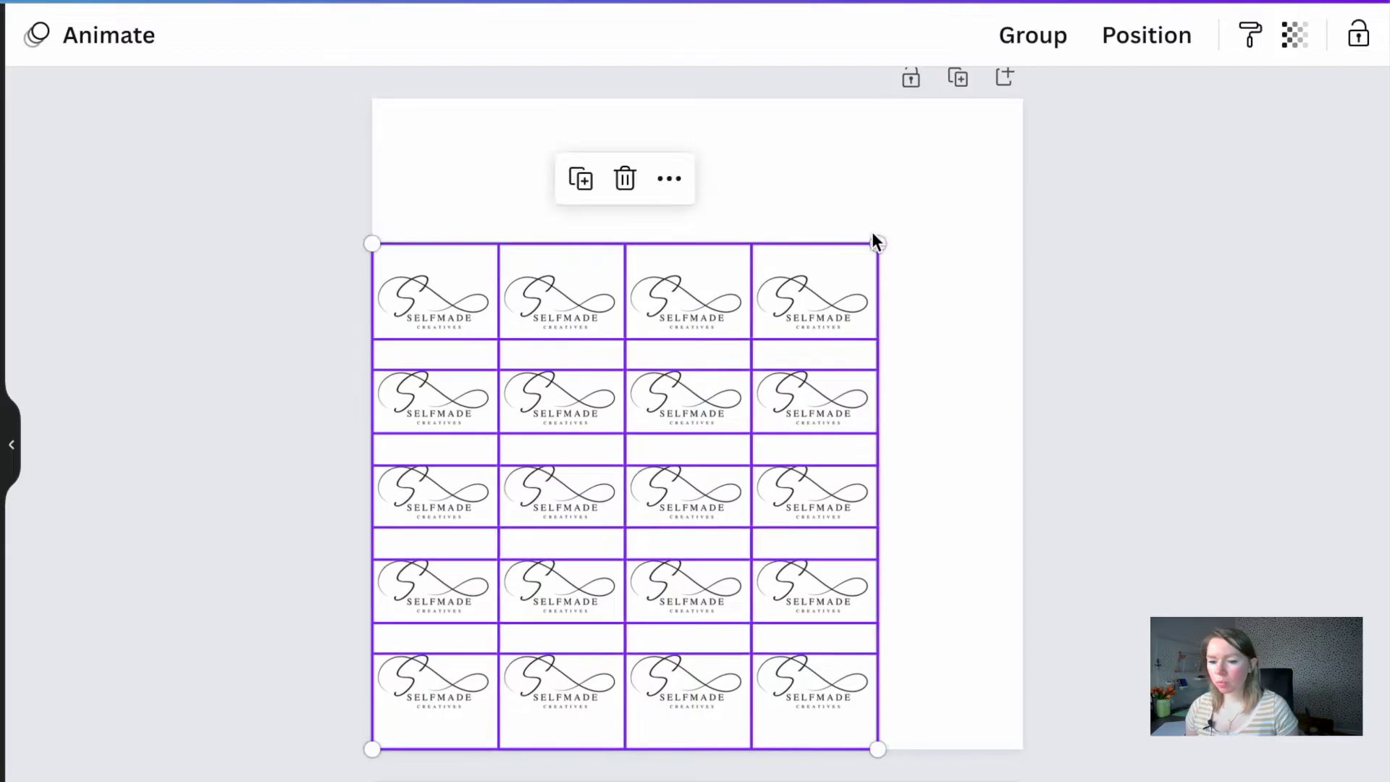
left_click_drag(930, 714, 922, 284)
left_click_drag(1009, 340, 438, 307)
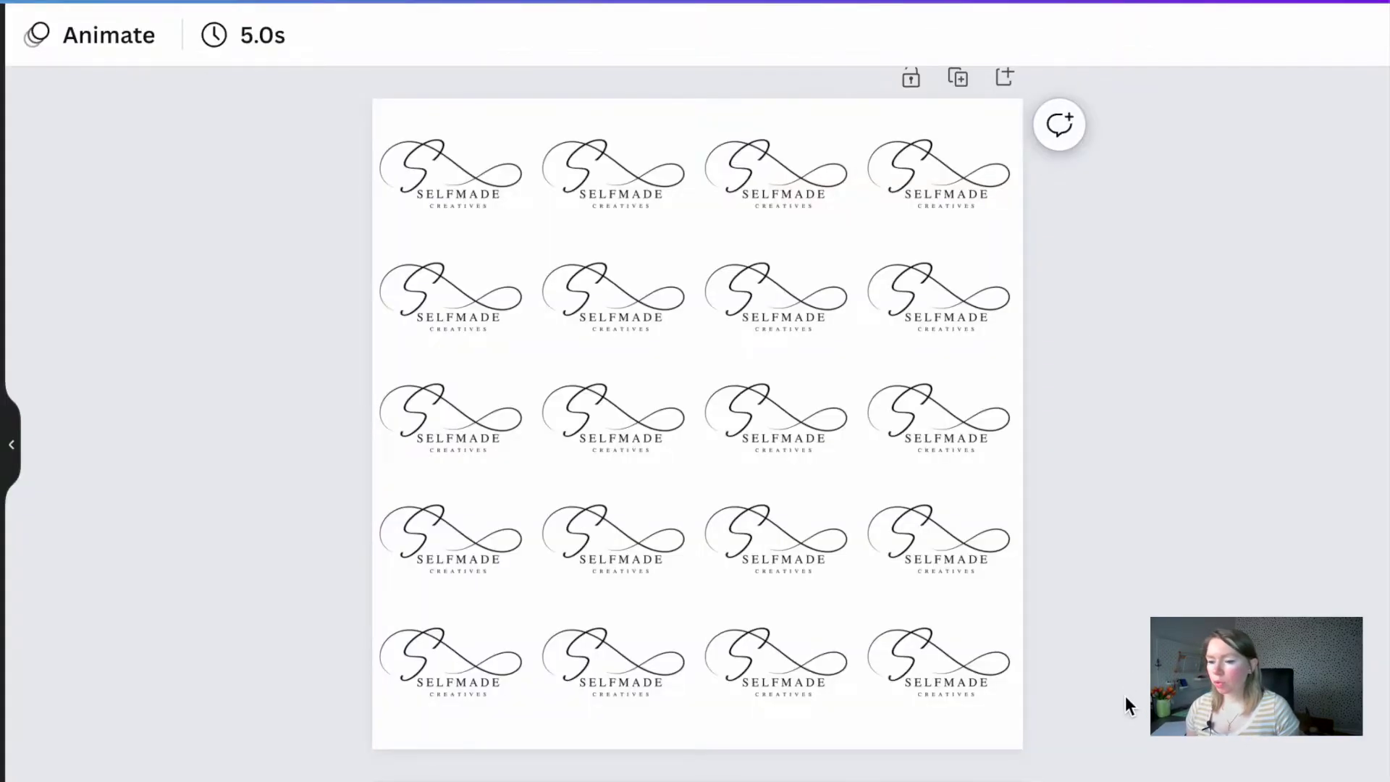
Step: Group all logos of the four-column, five-row grid into one object
left_click_drag(1124, 696, 420, 160)
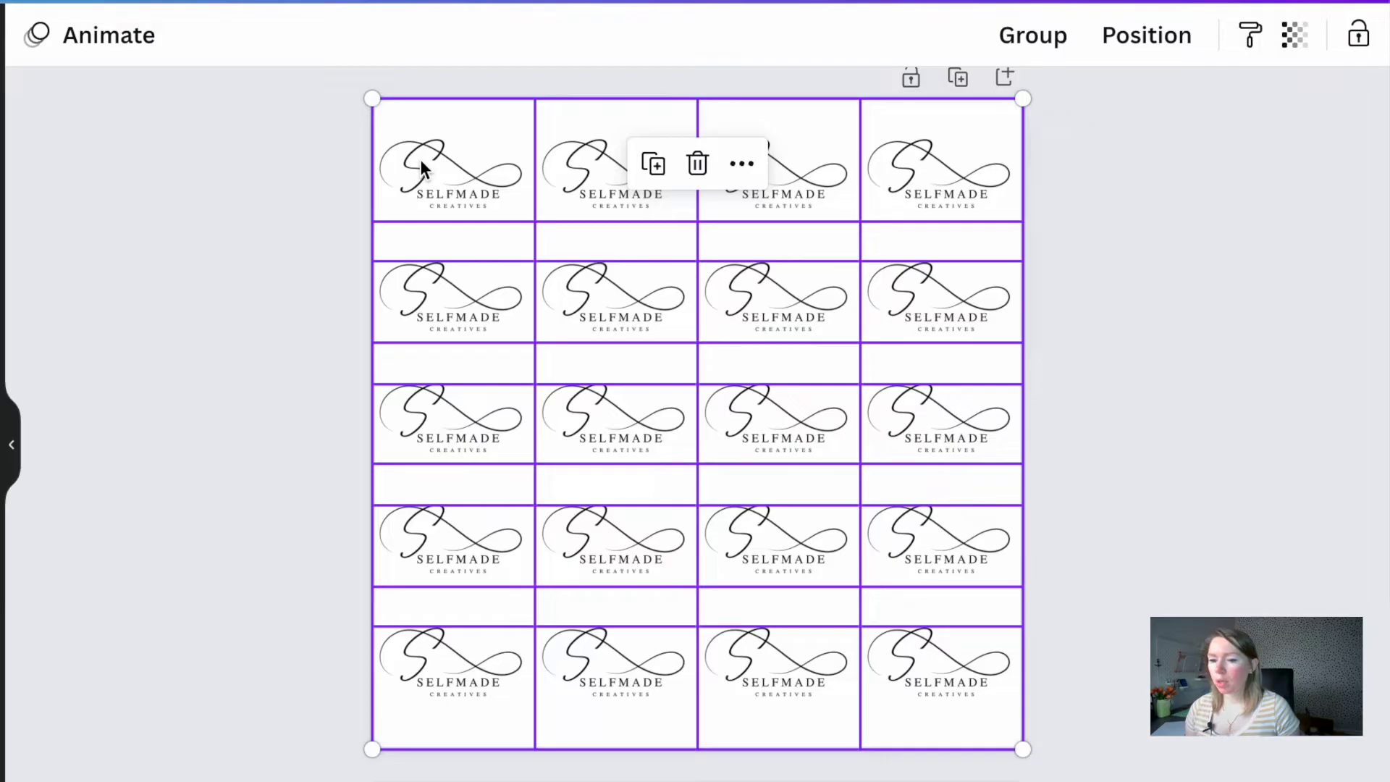
left_click(1029, 42)
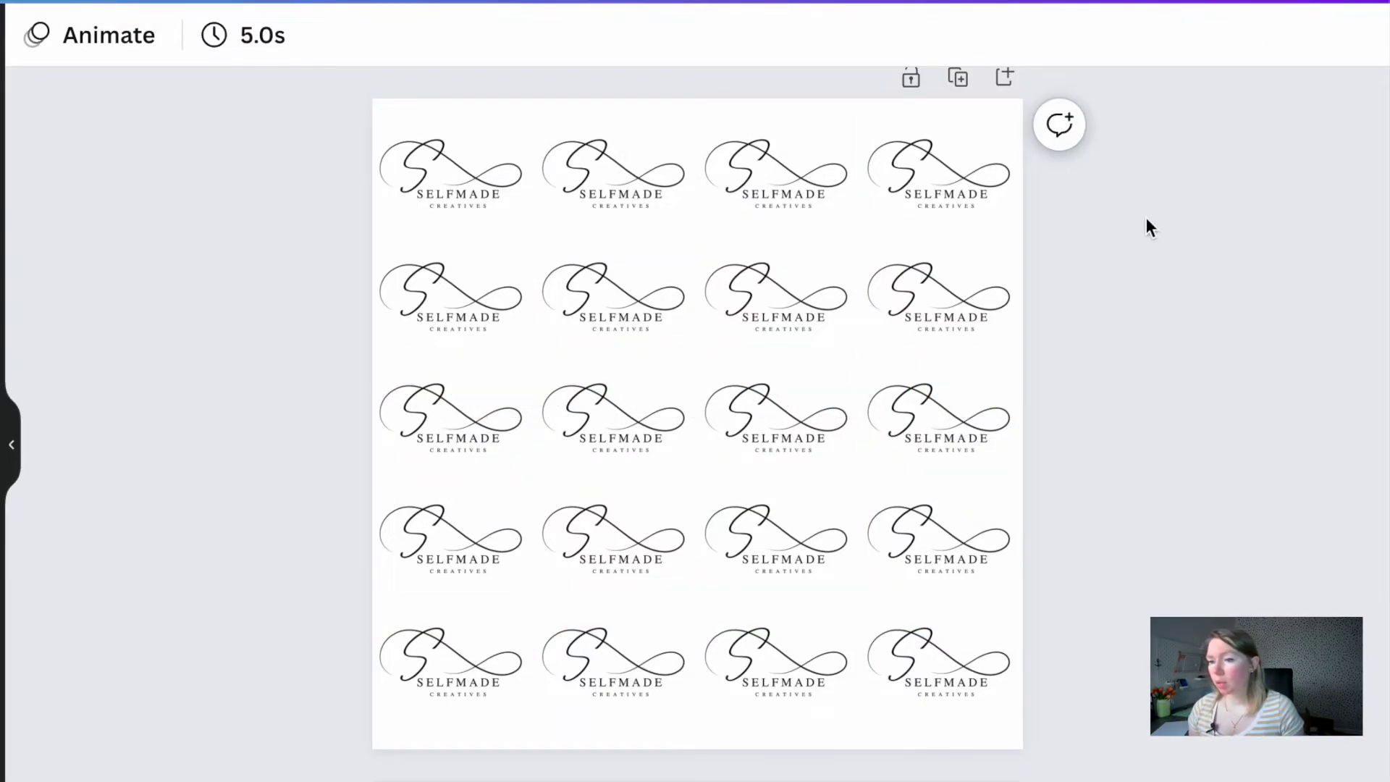
Step: Add a second page with a text box reading "DO NOT COPY" and place it in the page's upper-left corner
scroll(890, 493, "down", 1)
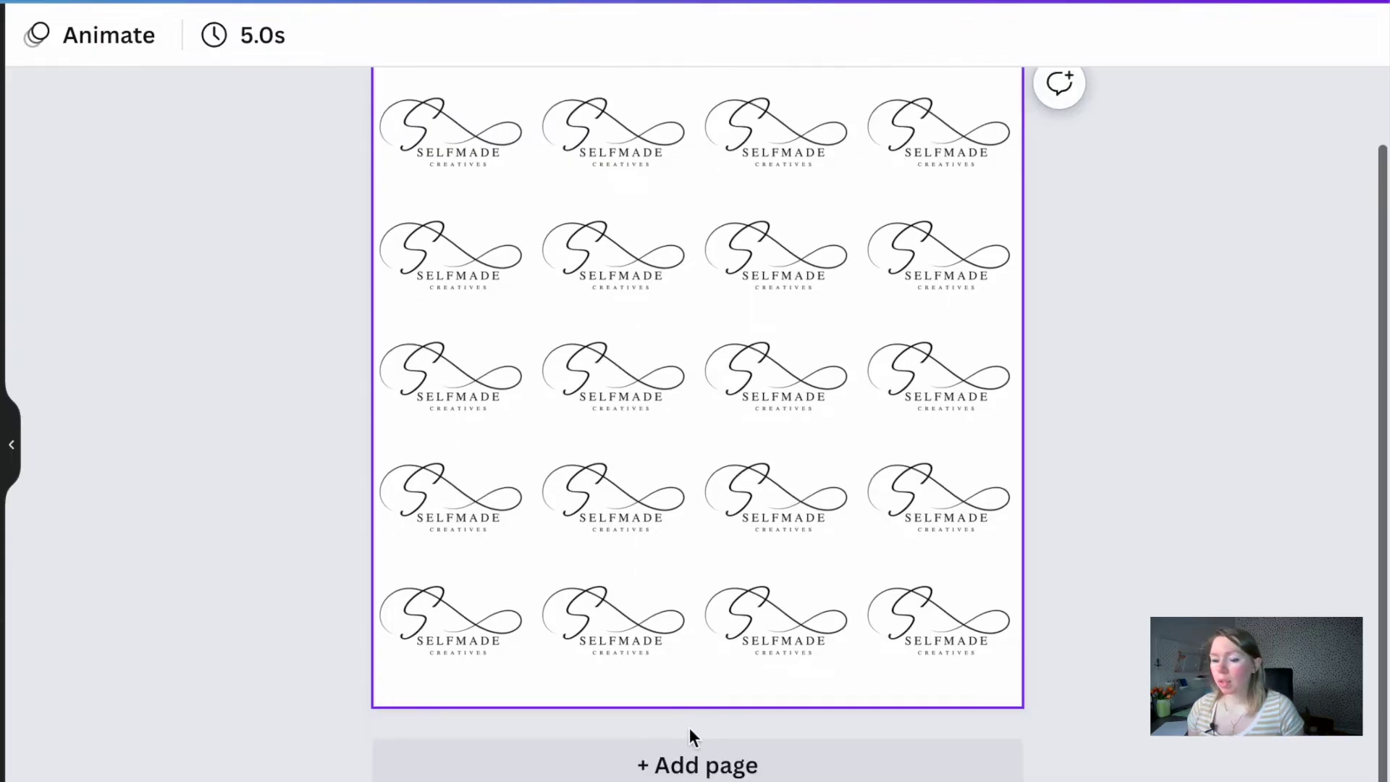
left_click(693, 760)
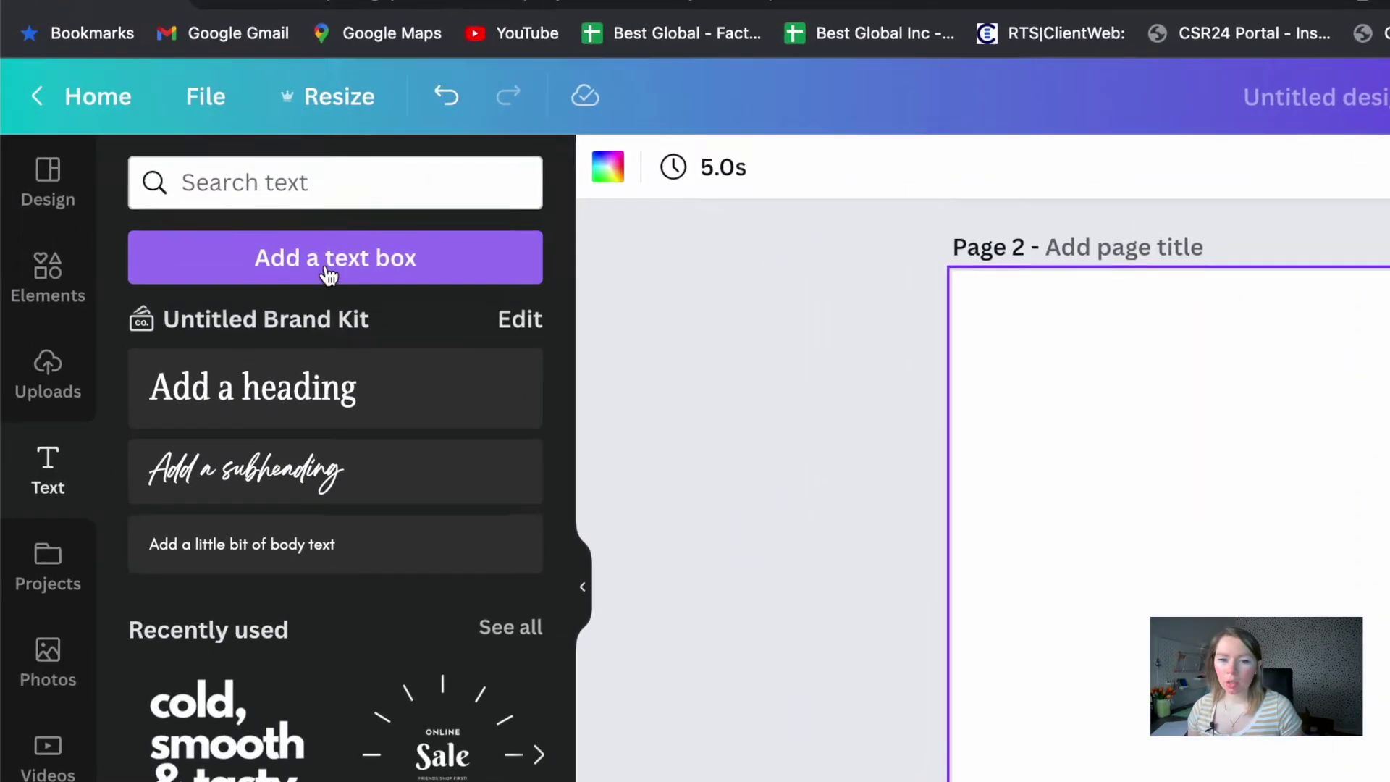
left_click(226, 229)
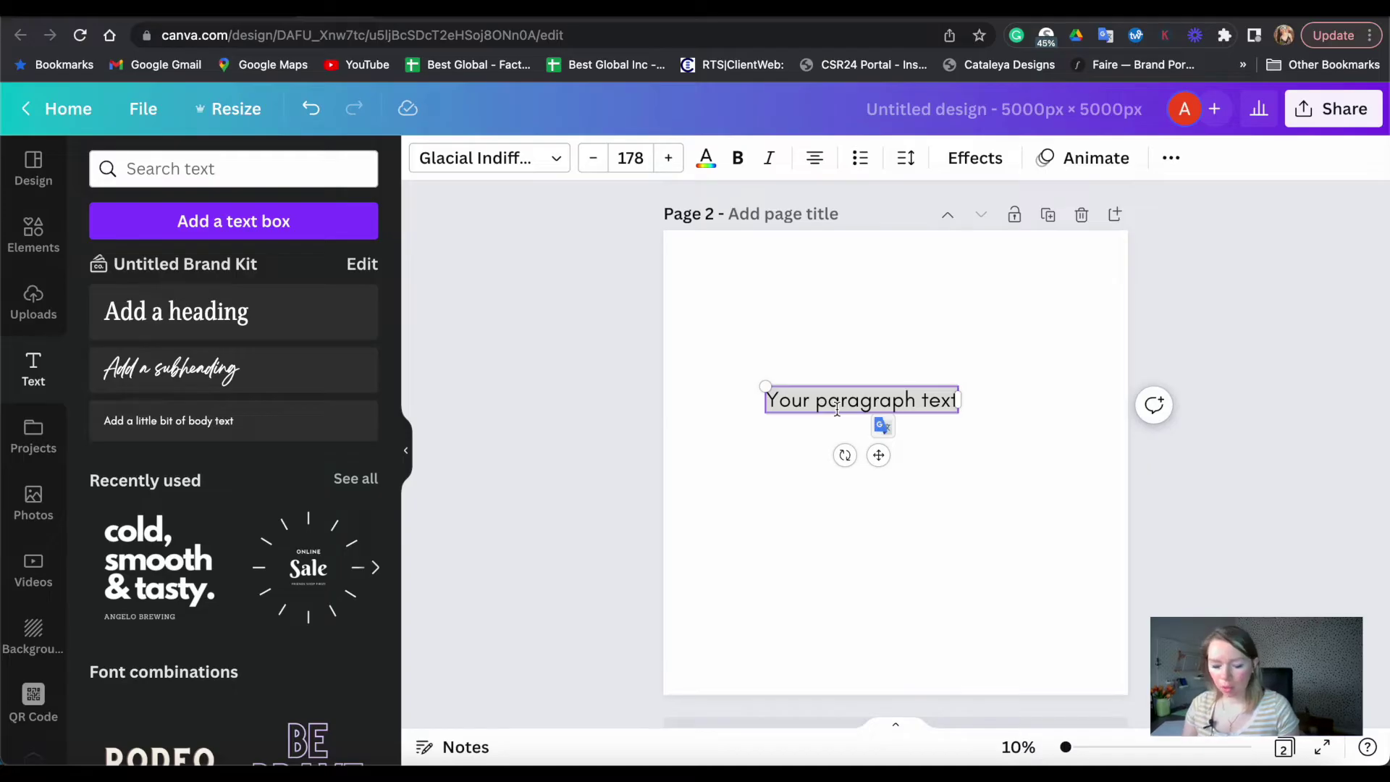
type("DO NOT COPY")
left_click_drag(878, 454, 752, 309)
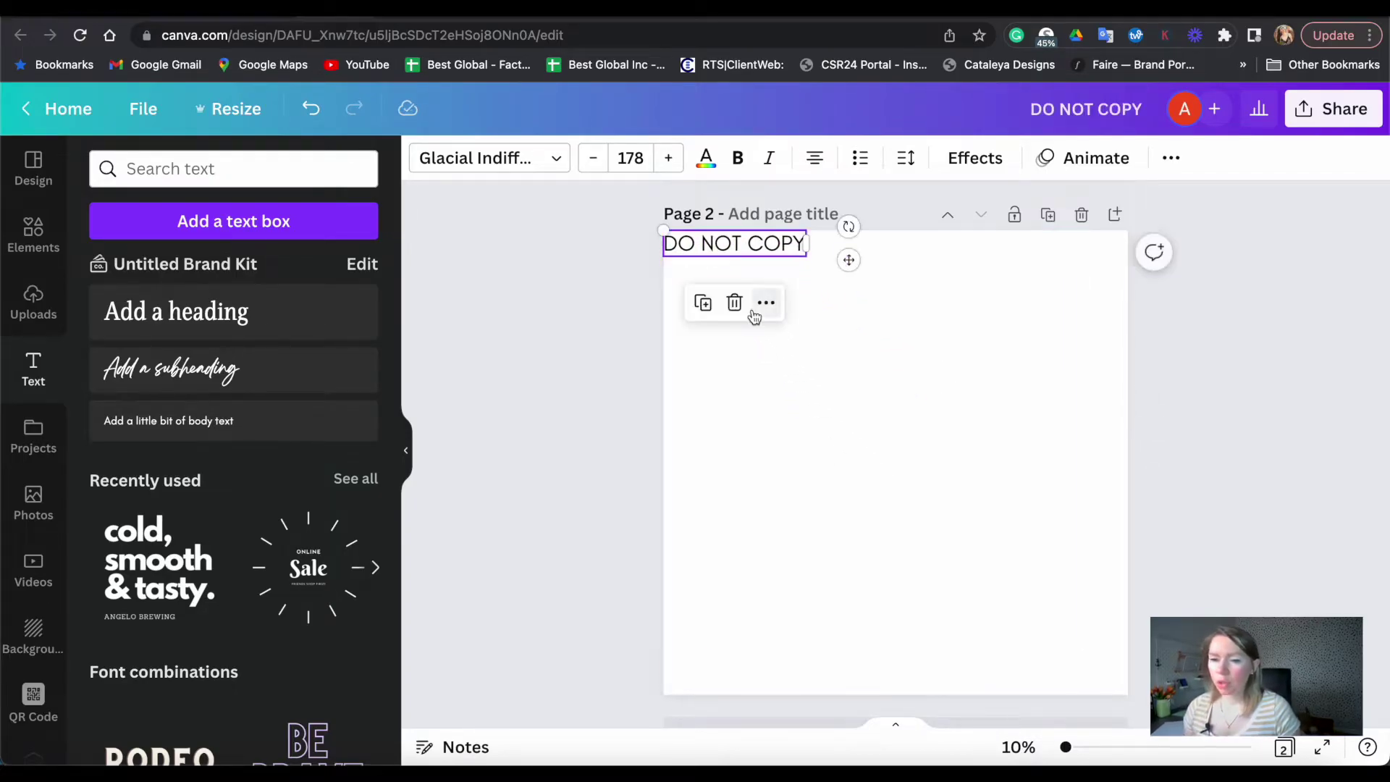
Step: Change the font of the "DO NOT COPY" text to Anton
left_click(490, 158)
left_click(170, 330)
left_click(312, 367)
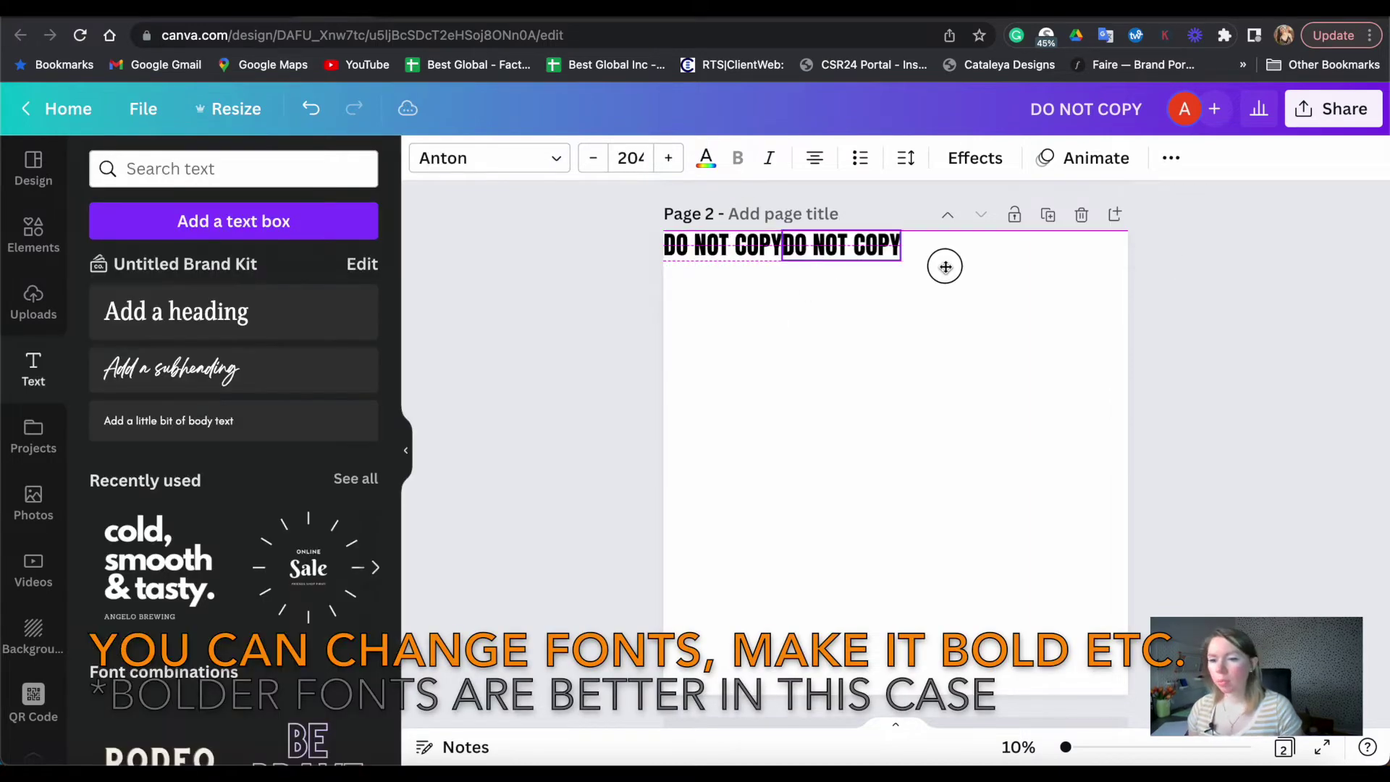
Step: Duplicate the "DO NOT COPY" text into an evenly spaced row of four along the page's upper edge
left_click_drag(854, 253, 869, 258)
left_click(815, 307)
left_click(948, 307)
Step: Set all four "DO NOT COPY" texts to the Sailors font and reduce their size to 145 so the row fits the page
key("super+a")
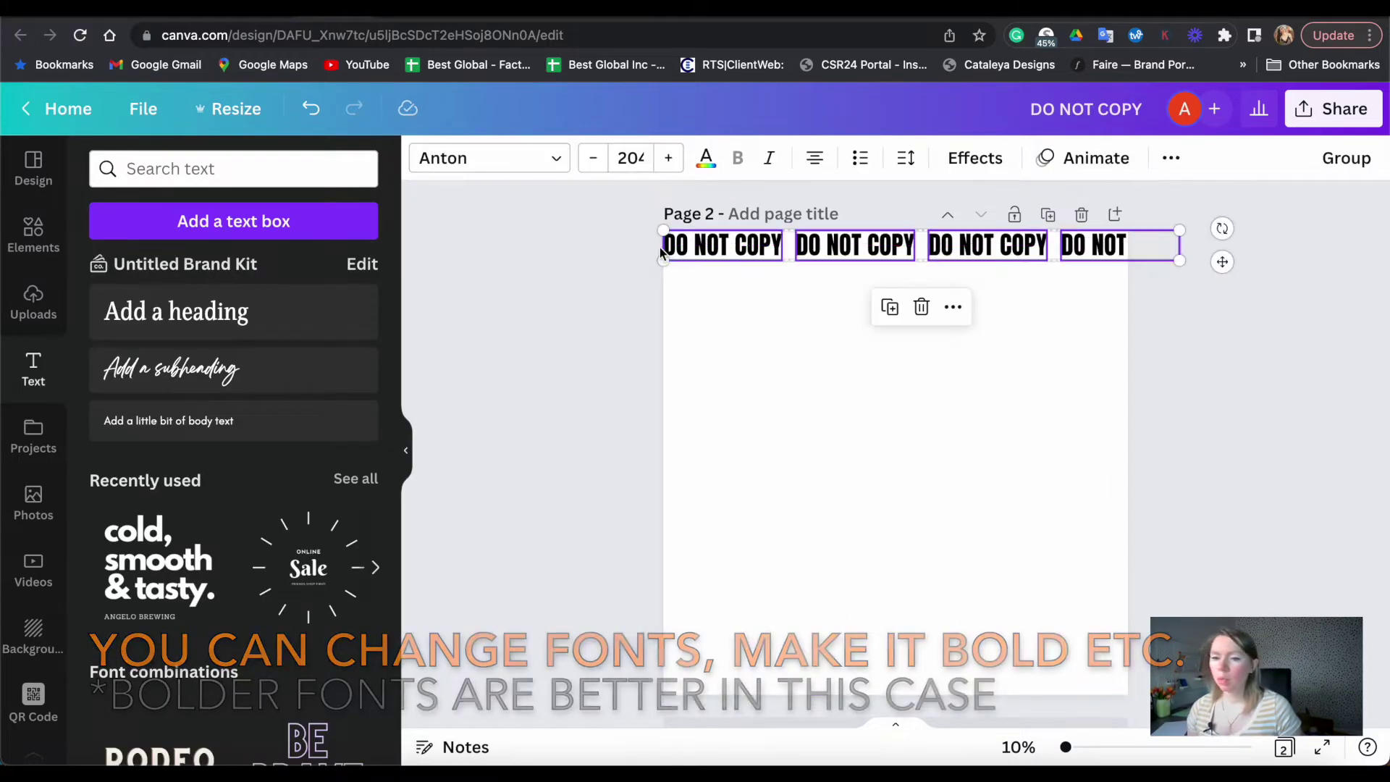
left_click(149, 655)
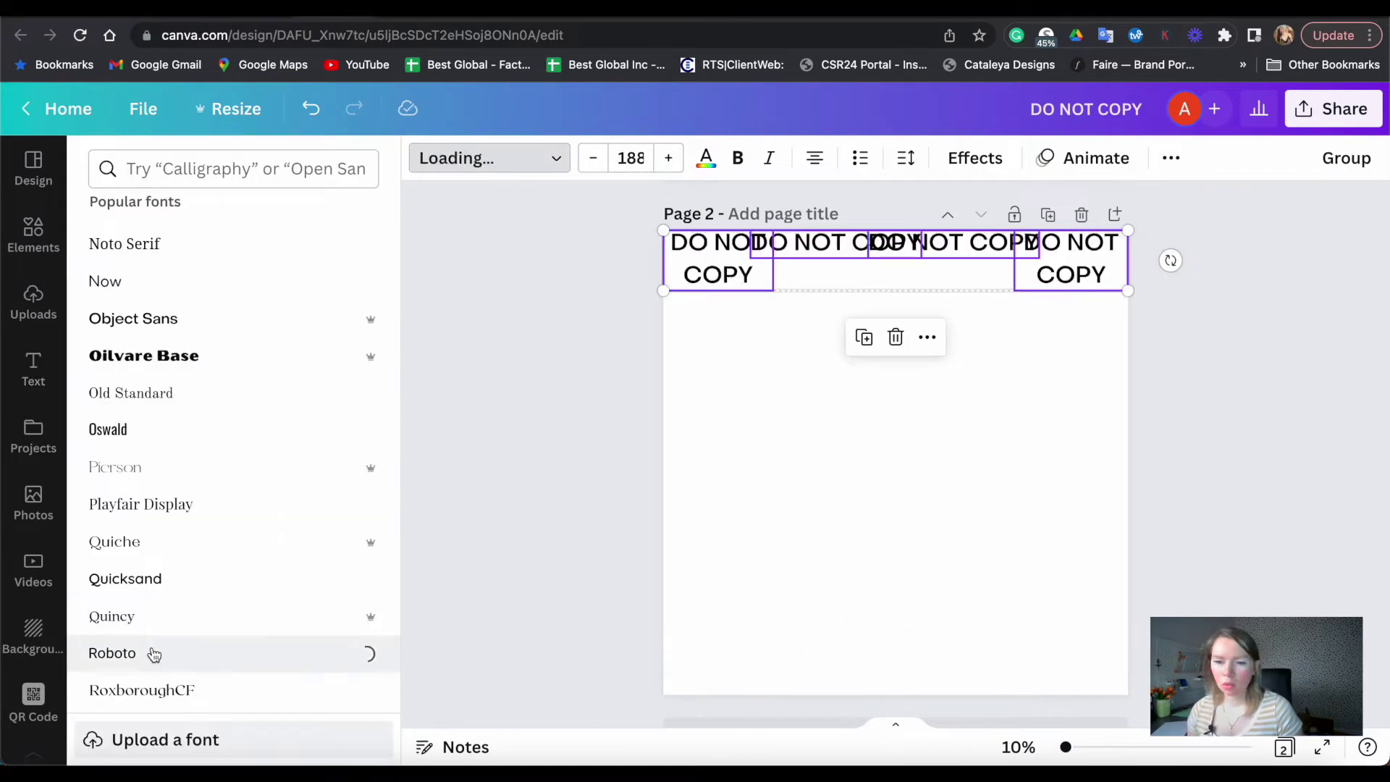
scroll(174, 511, "down", 4)
left_click(204, 437)
scroll(204, 506, "down", 2)
left_click(590, 164)
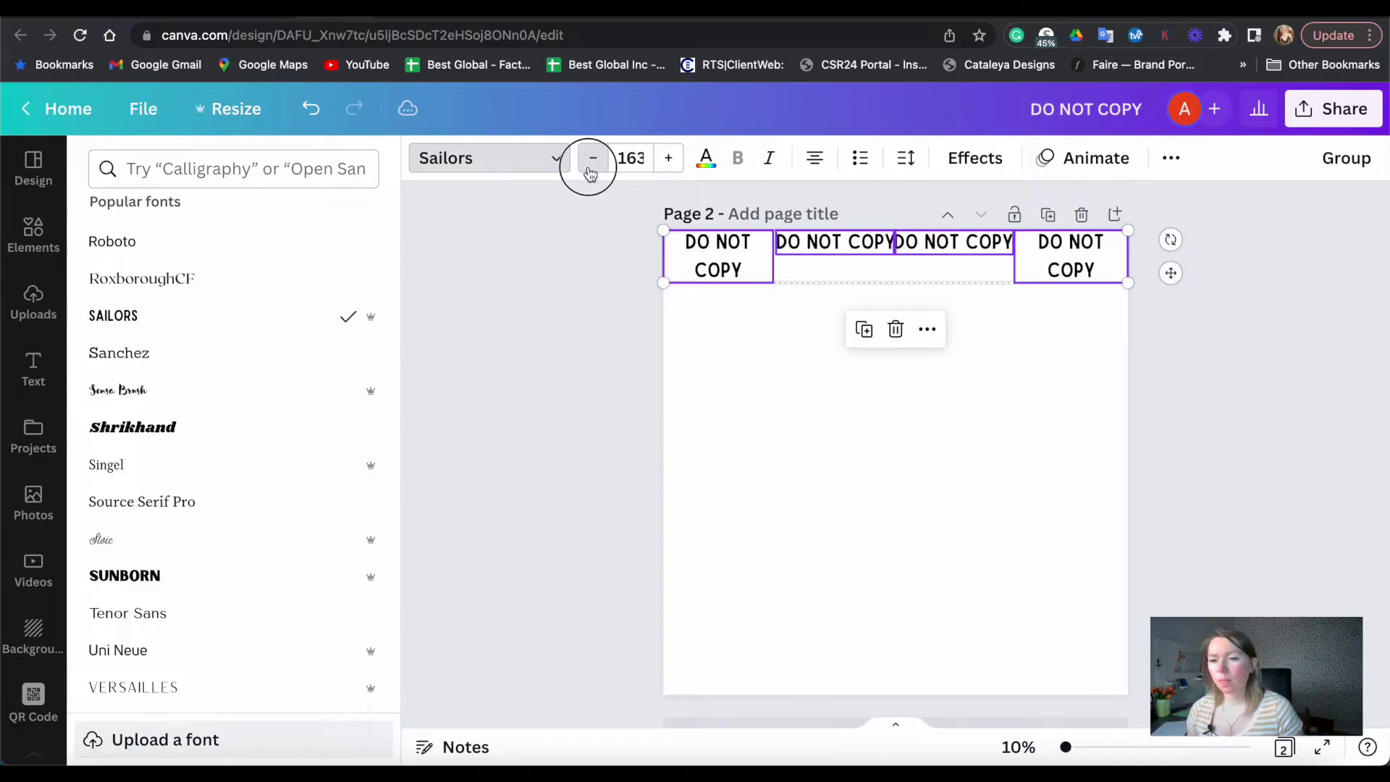
Step: Duplicate the "DO NOT COPY" row down the page, then copy the block of six rows beneath it to make twelve rows
left_click(1104, 282)
left_click_drag(1104, 282, 688, 239)
left_click_drag(729, 244, 731, 316)
left_click_drag(1093, 355, 694, 346)
left_click_drag(1090, 458, 689, 243)
left_click_drag(688, 243, 719, 454)
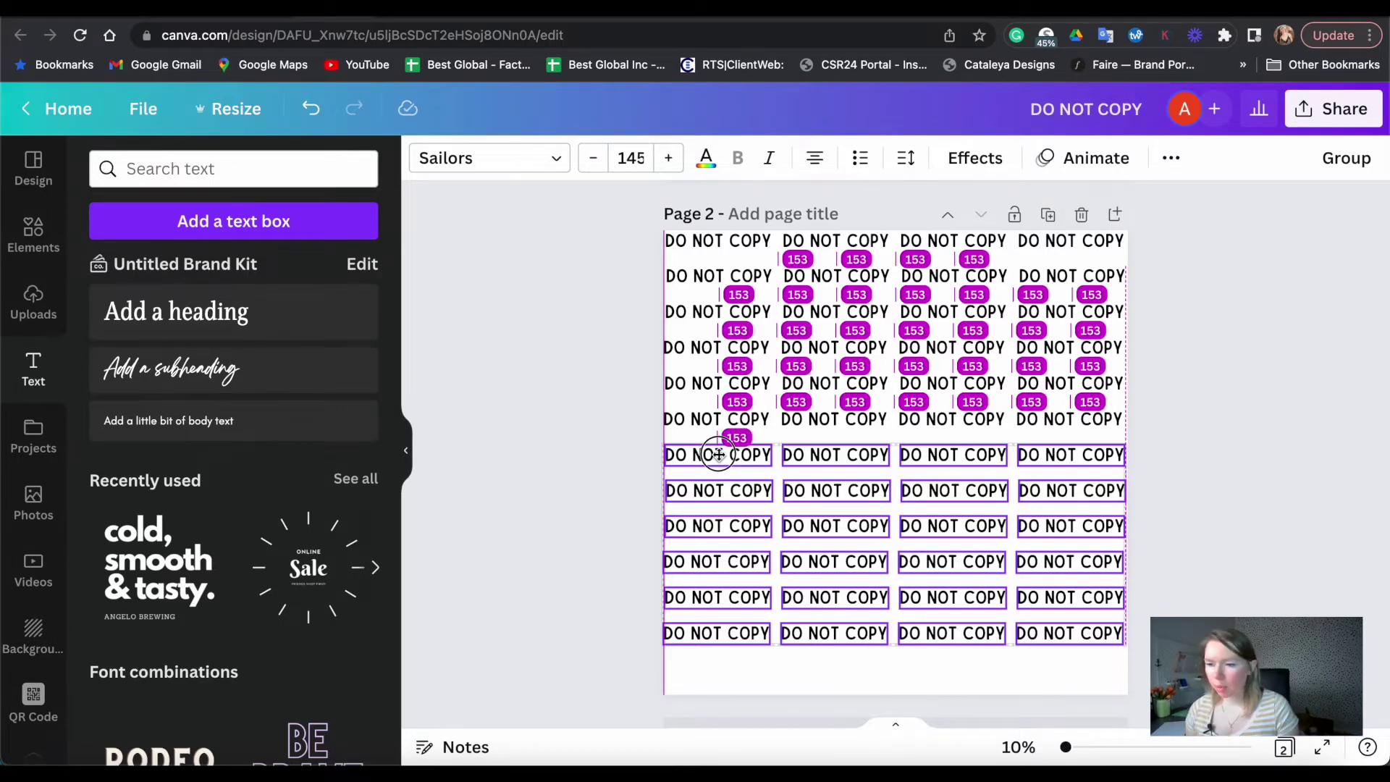
left_click_drag(719, 454, 721, 457)
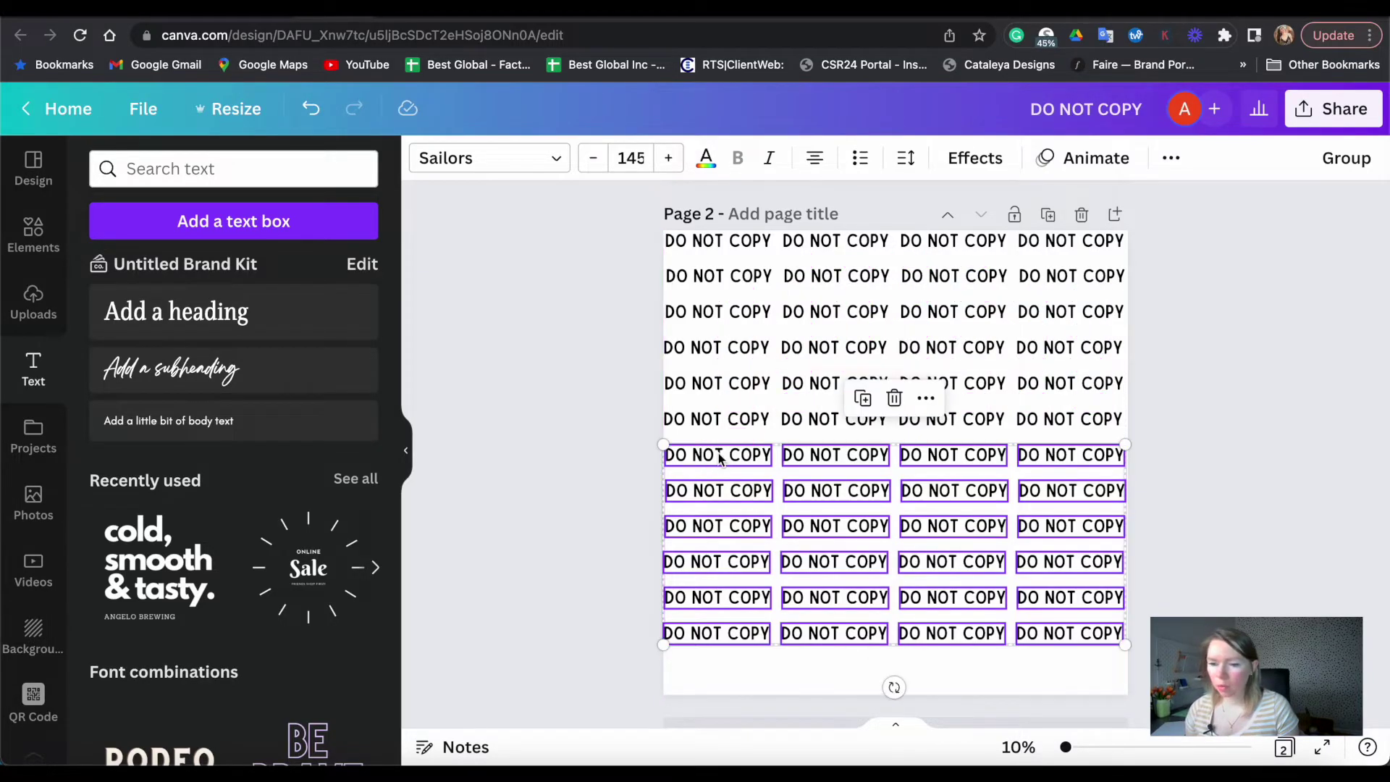
Step: Add one more row of four "DO NOT COPY" texts beneath the twelfth row to fill the page
left_click(1065, 665)
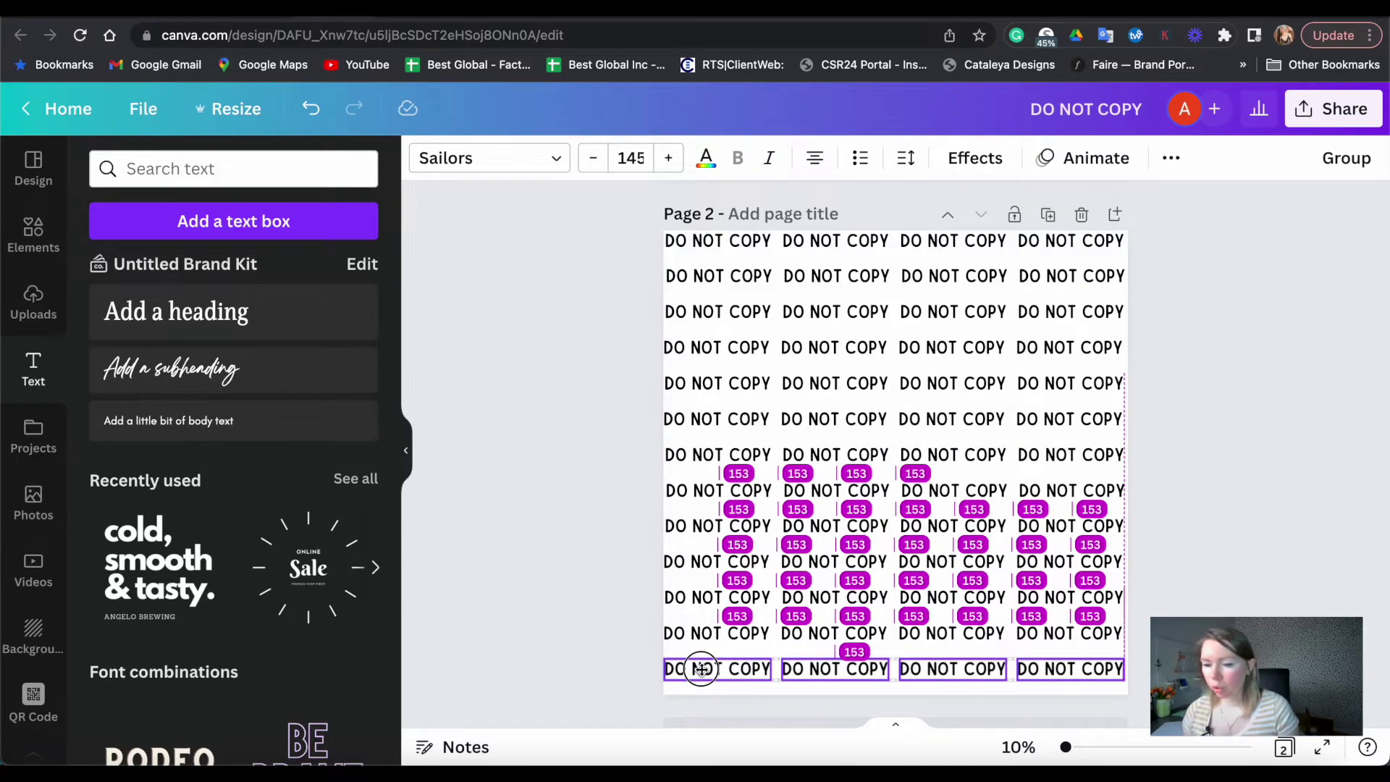
left_click_drag(701, 669, 700, 670)
Step: Group all the "DO NOT COPY" rows on page 2 and change their text color to white
left_click_drag(1175, 684, 715, 249)
left_click(1345, 158)
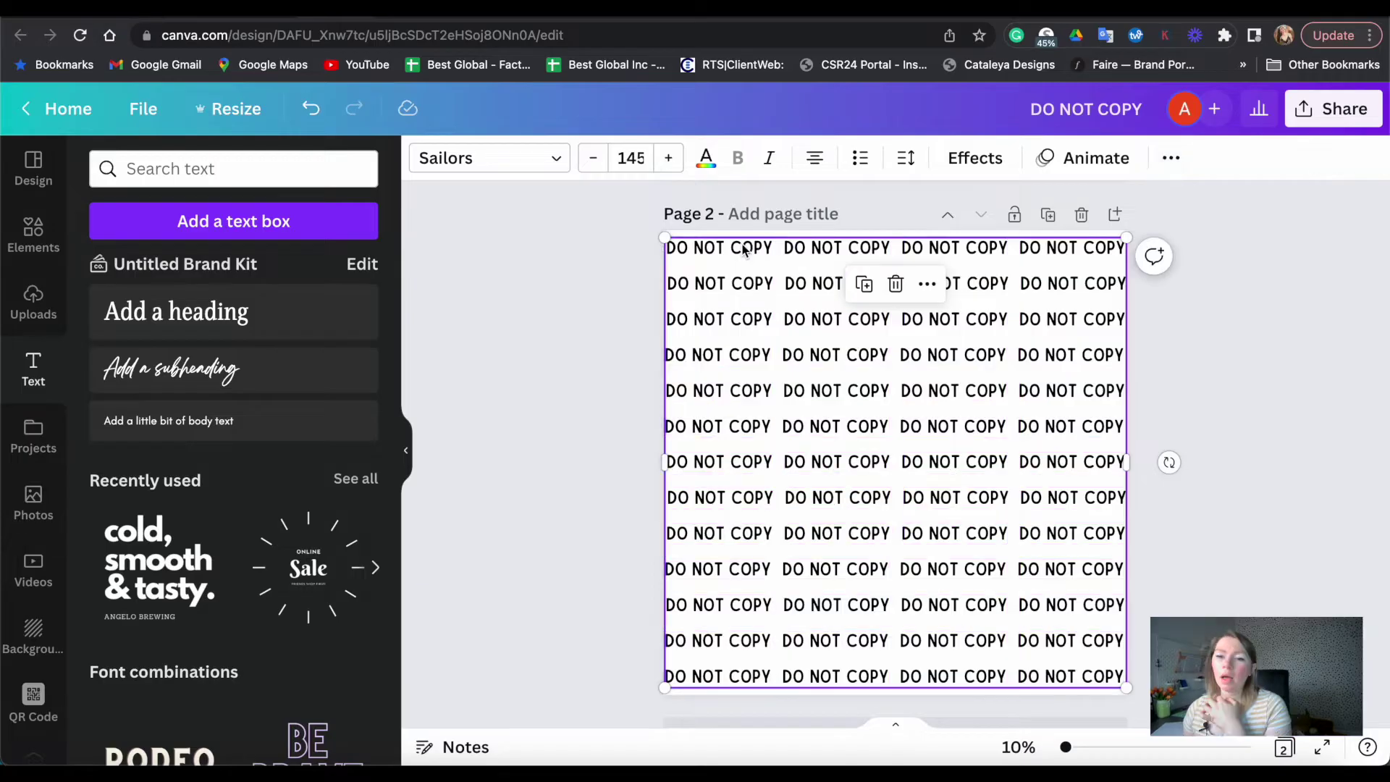
left_click(707, 160)
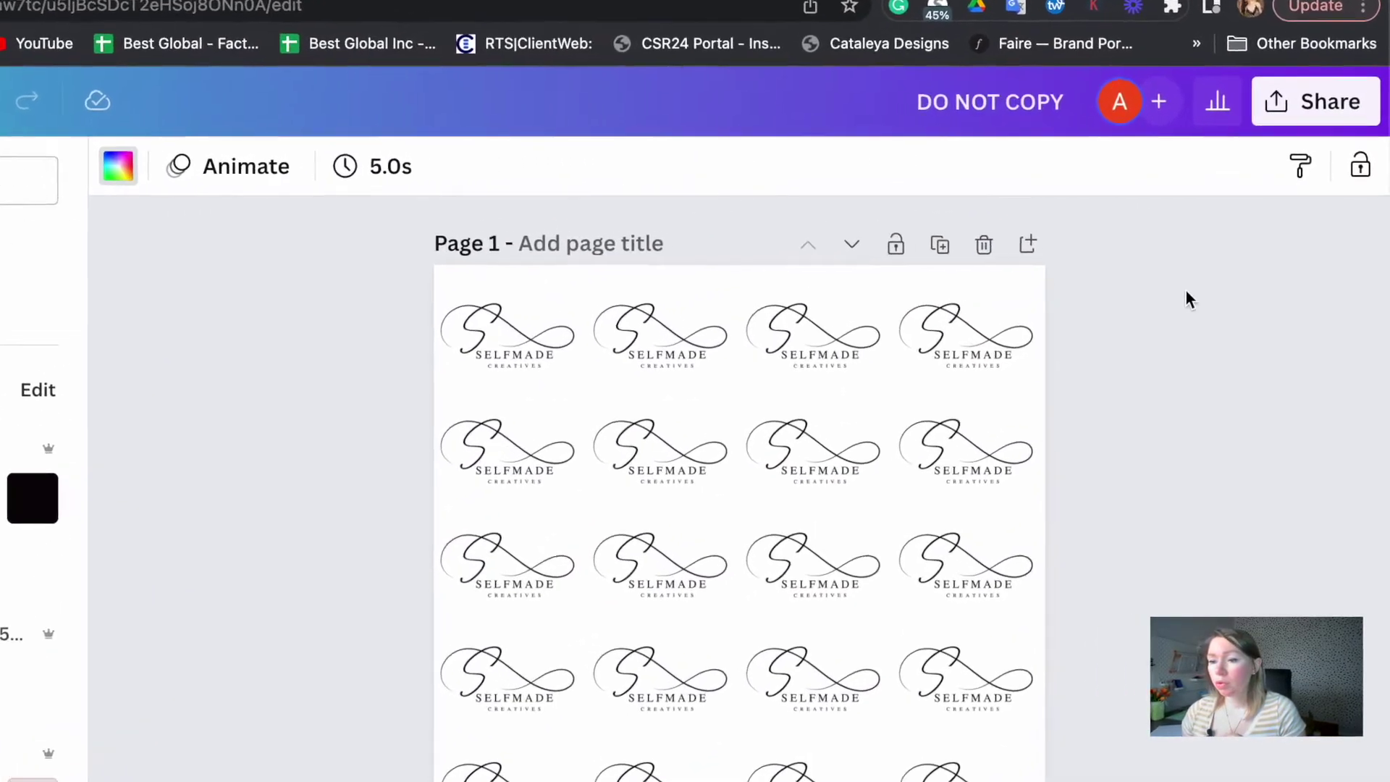
Step: Download both watermark pages as 5,000 × 5,000 px PNG files with a transparent background
left_click(1284, 101)
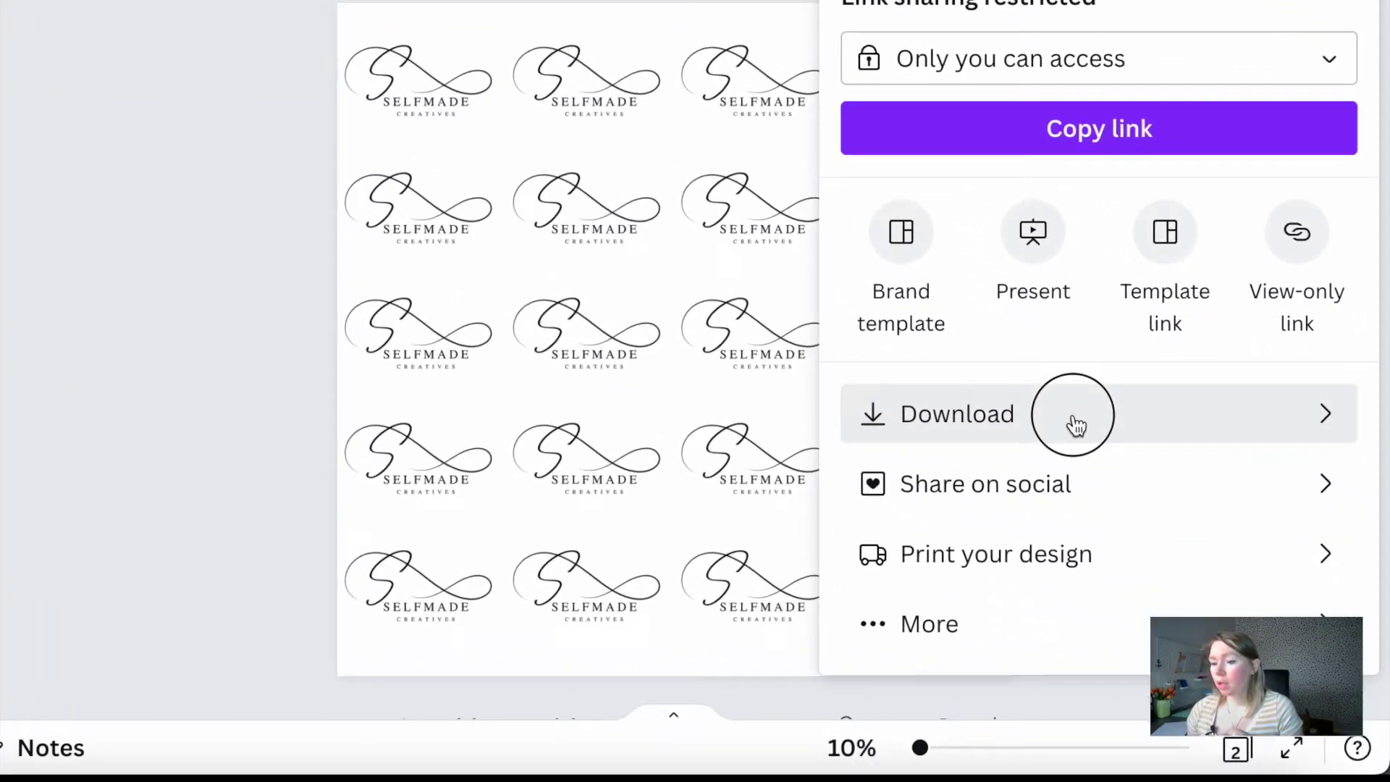
left_click(1112, 555)
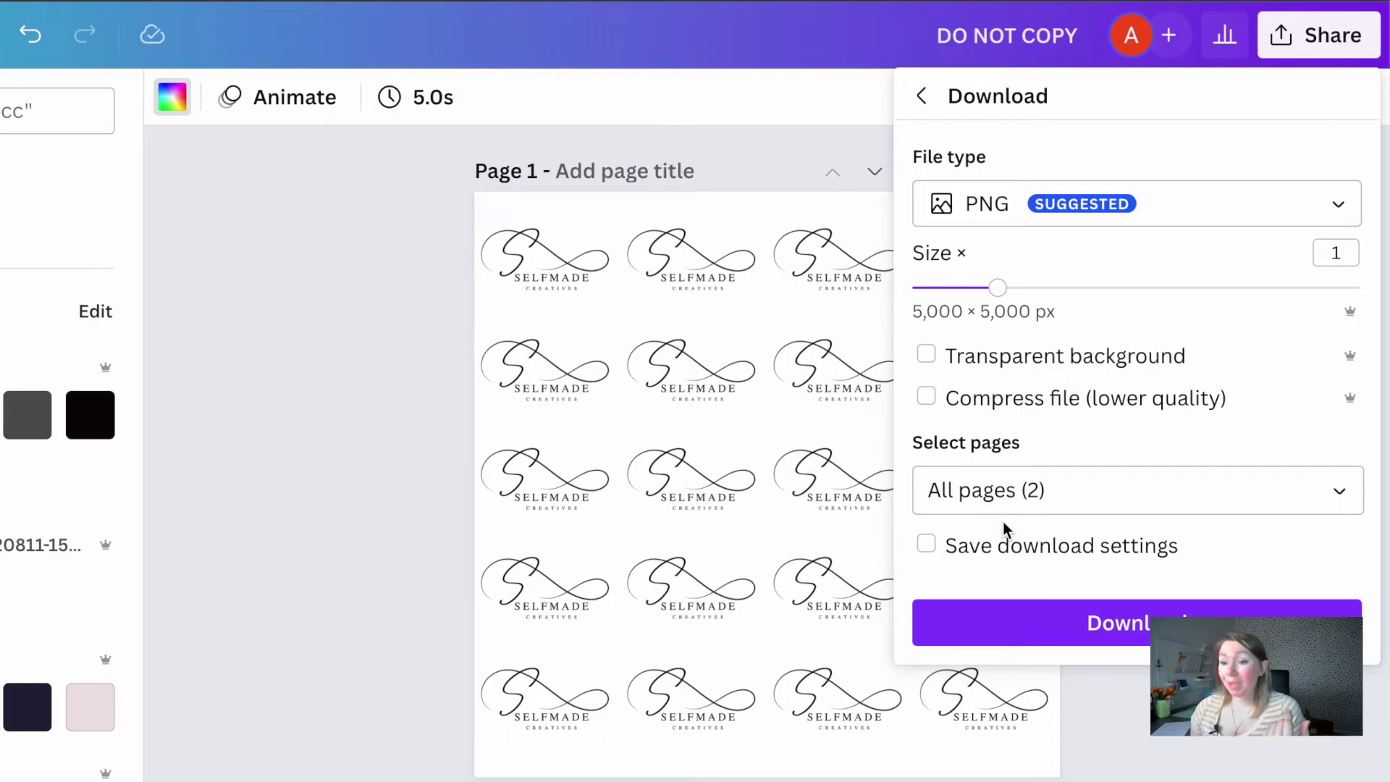
scroll(521, 456, "down", 5)
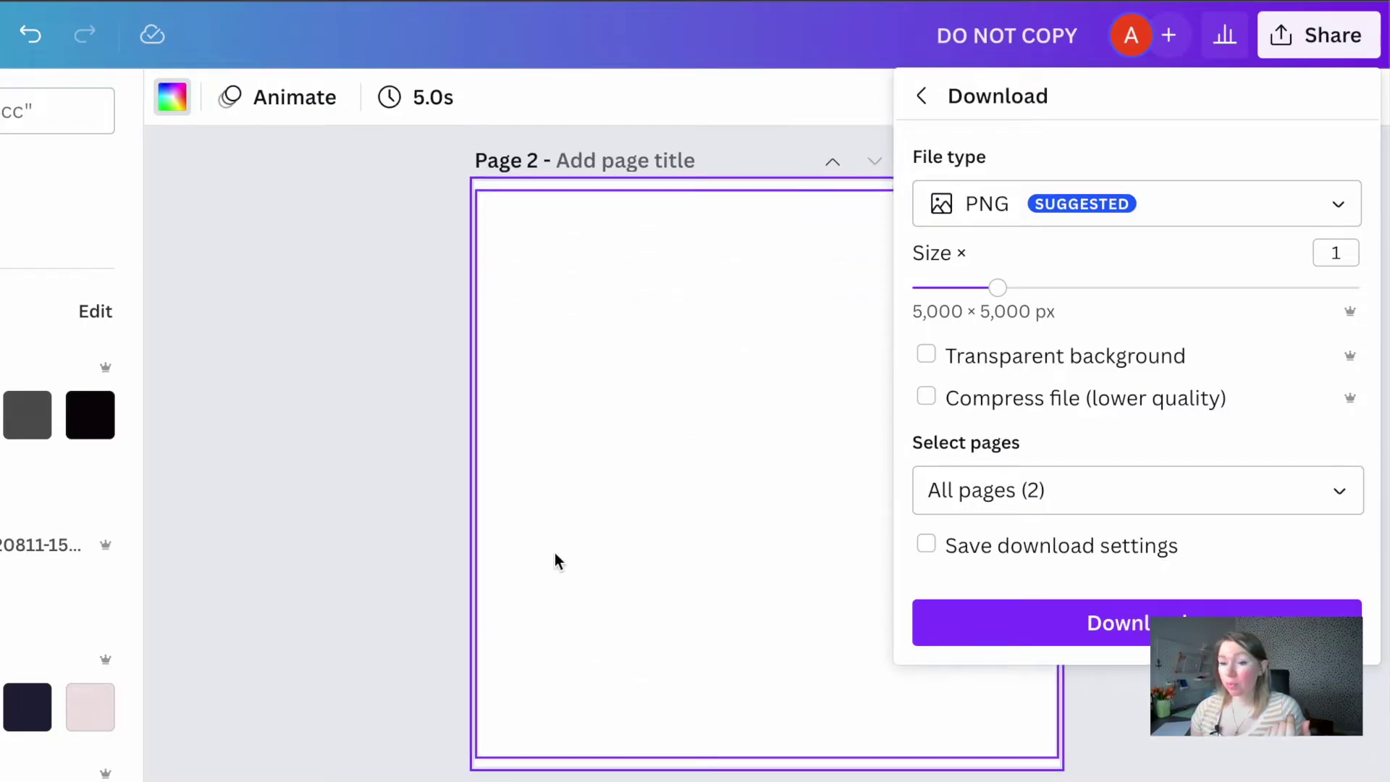
scroll(630, 376, "up", 1)
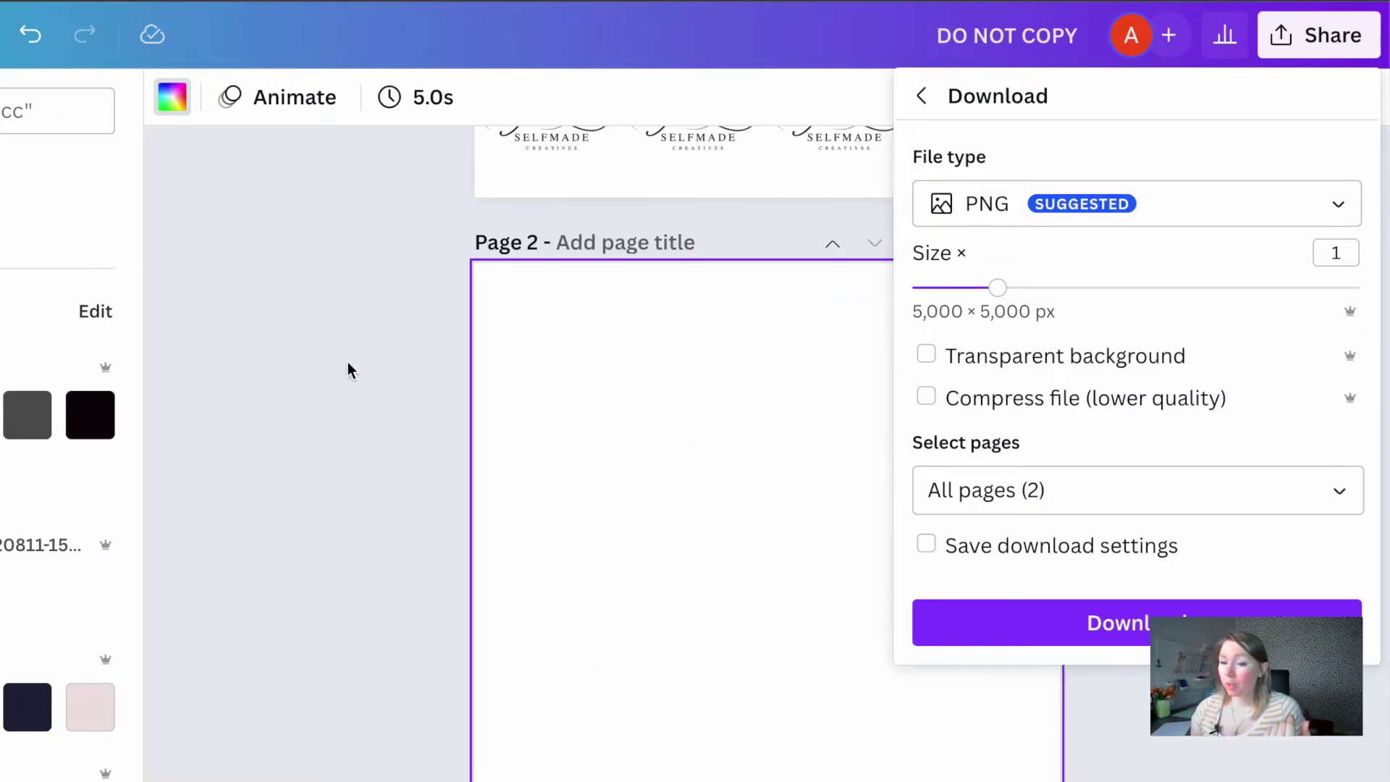
scroll(598, 330, "up", 1)
scroll(507, 347, "down", 1)
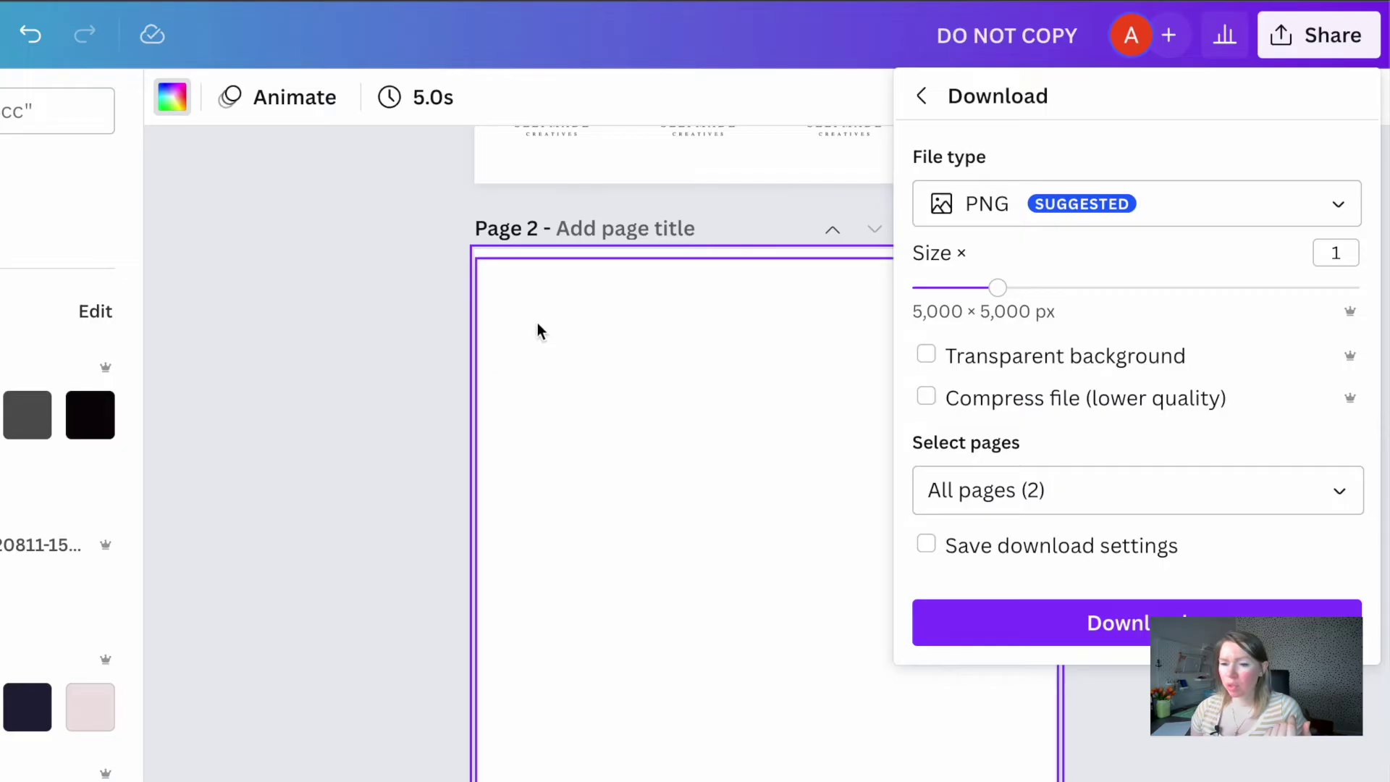
scroll(583, 333, "up", 2)
scroll(580, 333, "down", 2)
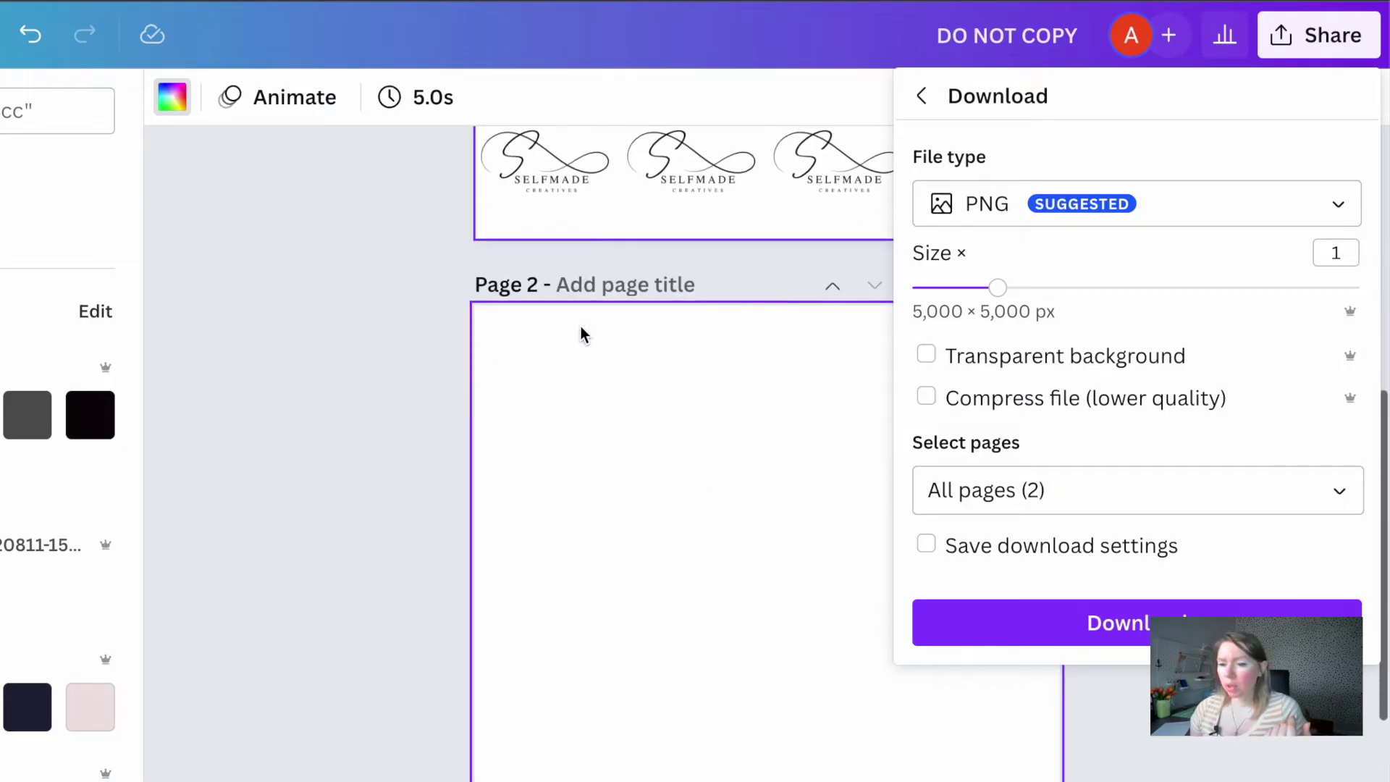
scroll(519, 272, "up", 5)
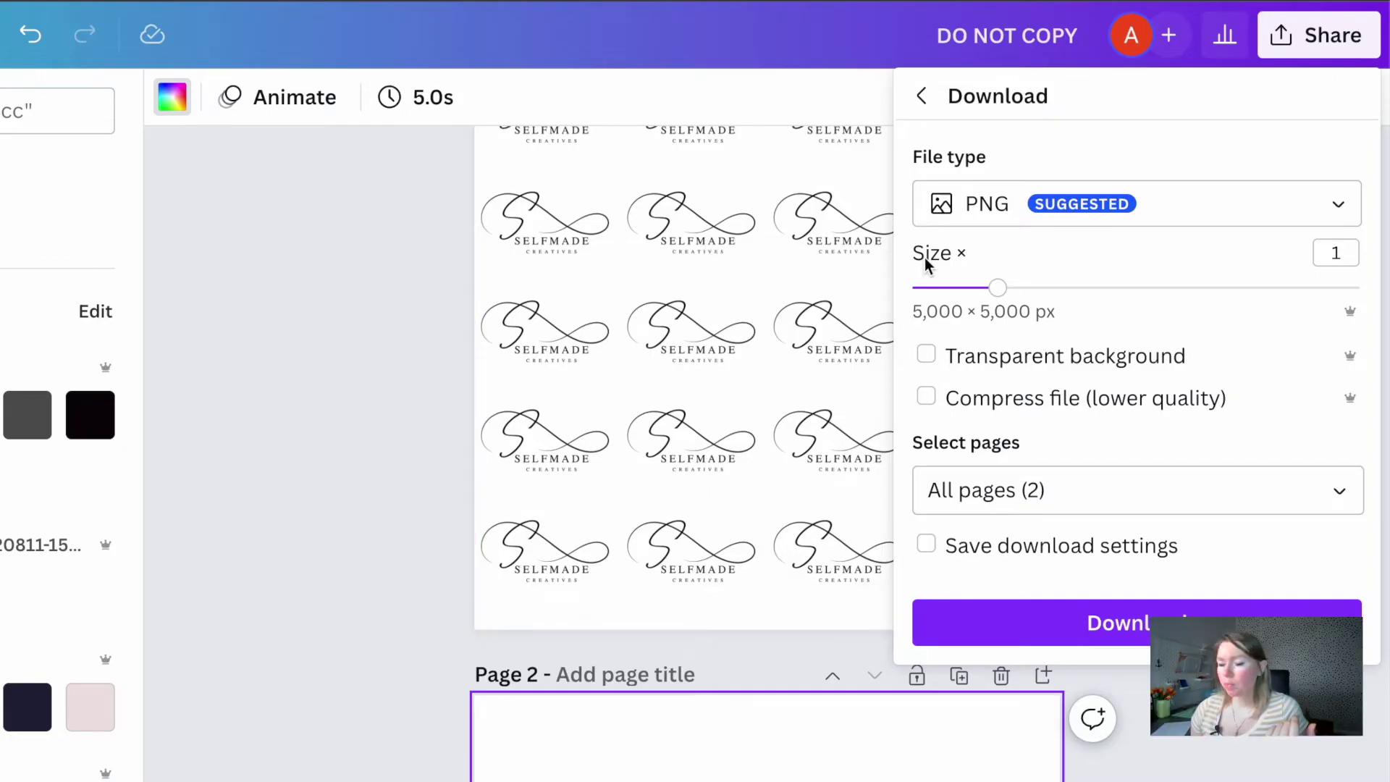
scroll(626, 395, "up", 2)
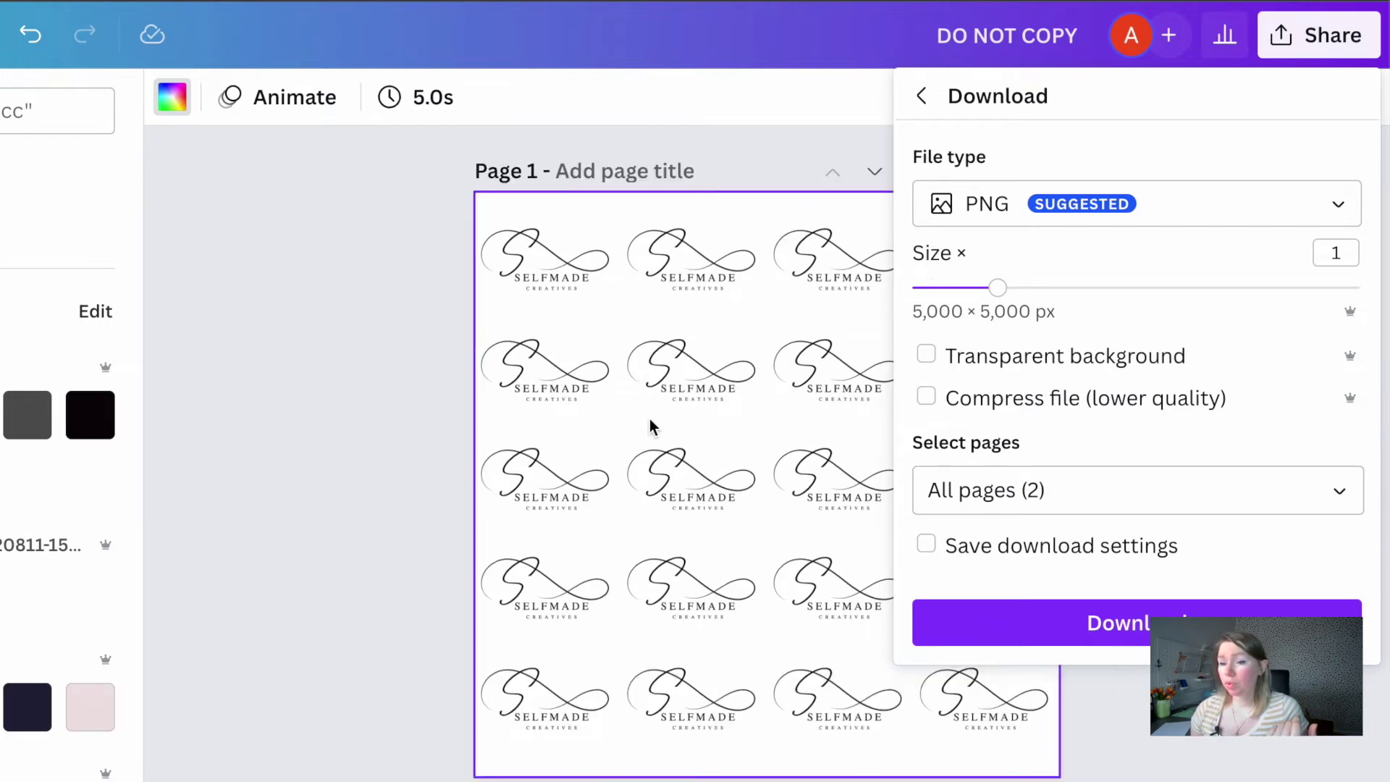
left_click(926, 396)
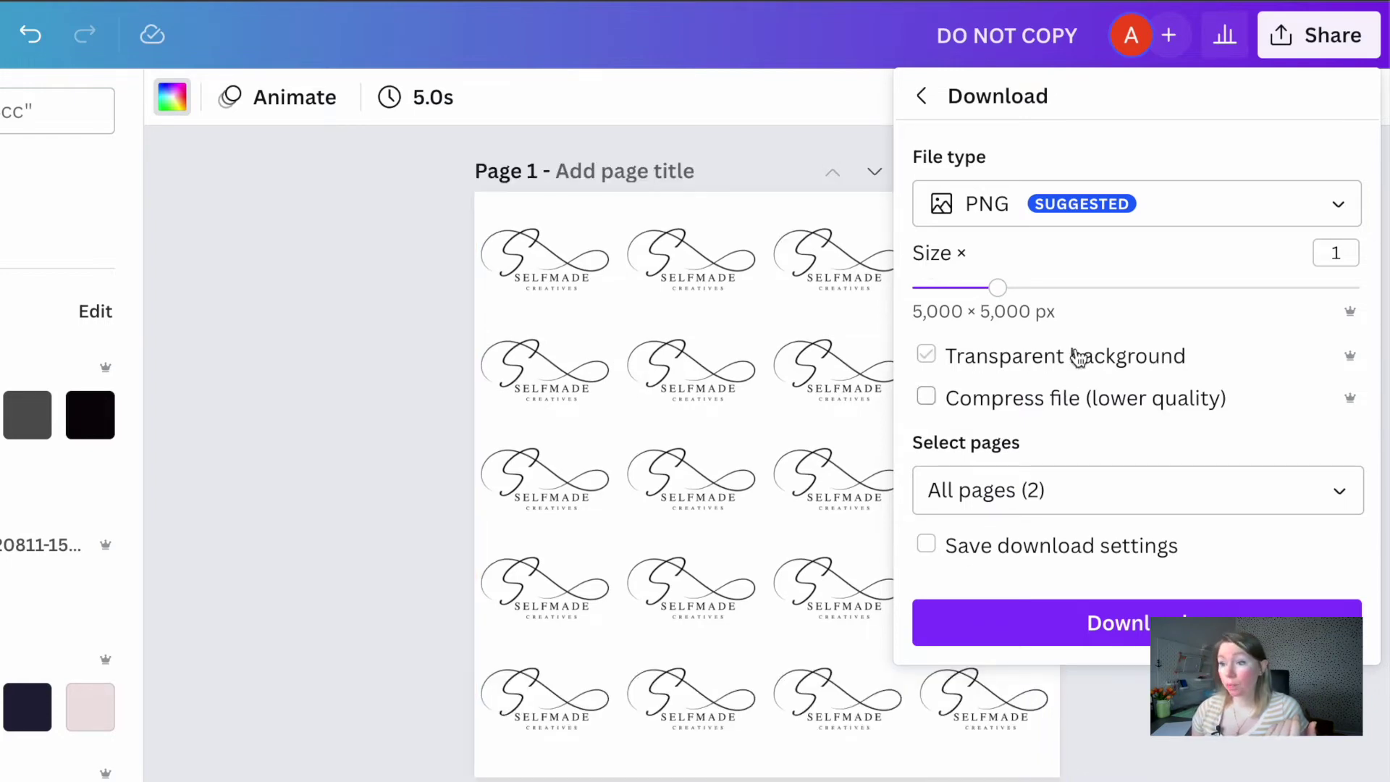
left_click(1079, 356)
left_click(1105, 638)
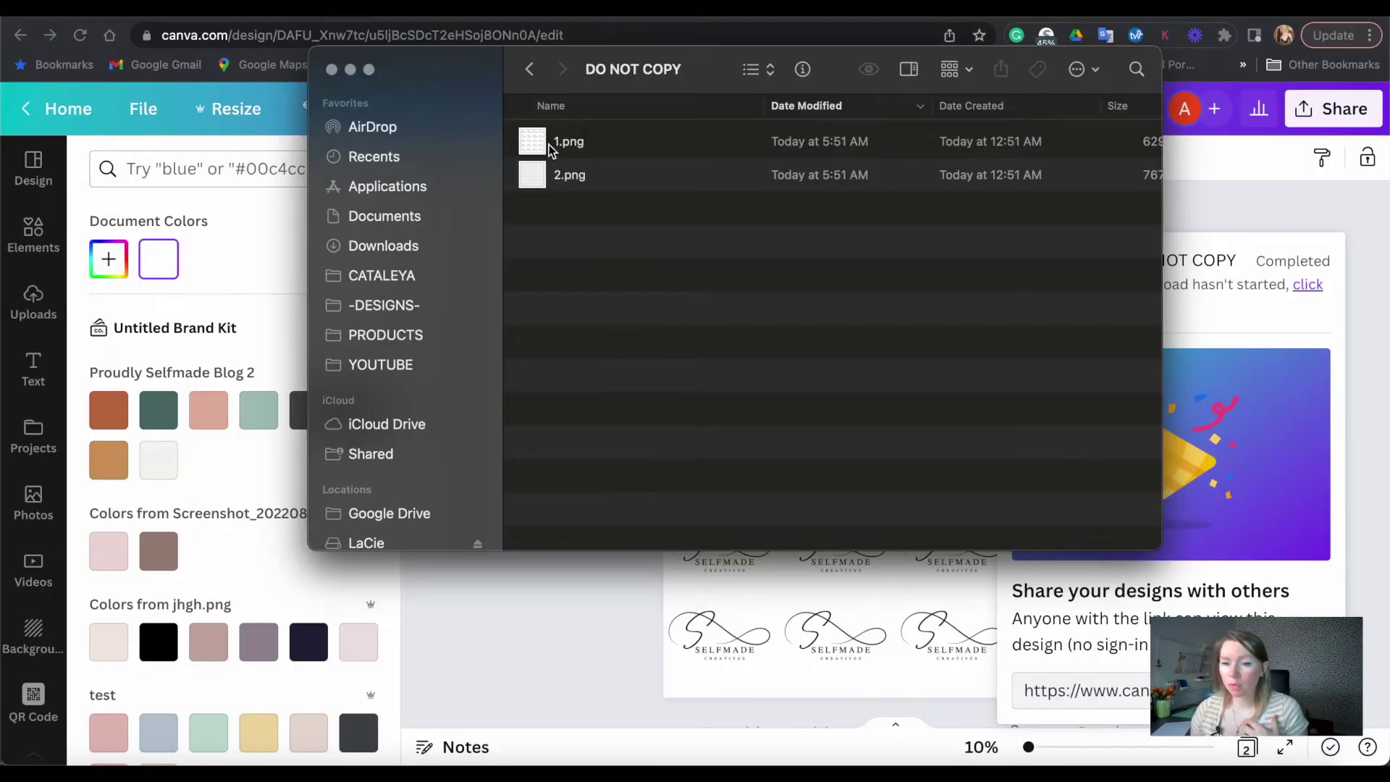
Step: Preview the downloaded 1.png in the DO NOT COPY folder to check the logo watermark's transparent background
left_click(550, 148)
key("space")
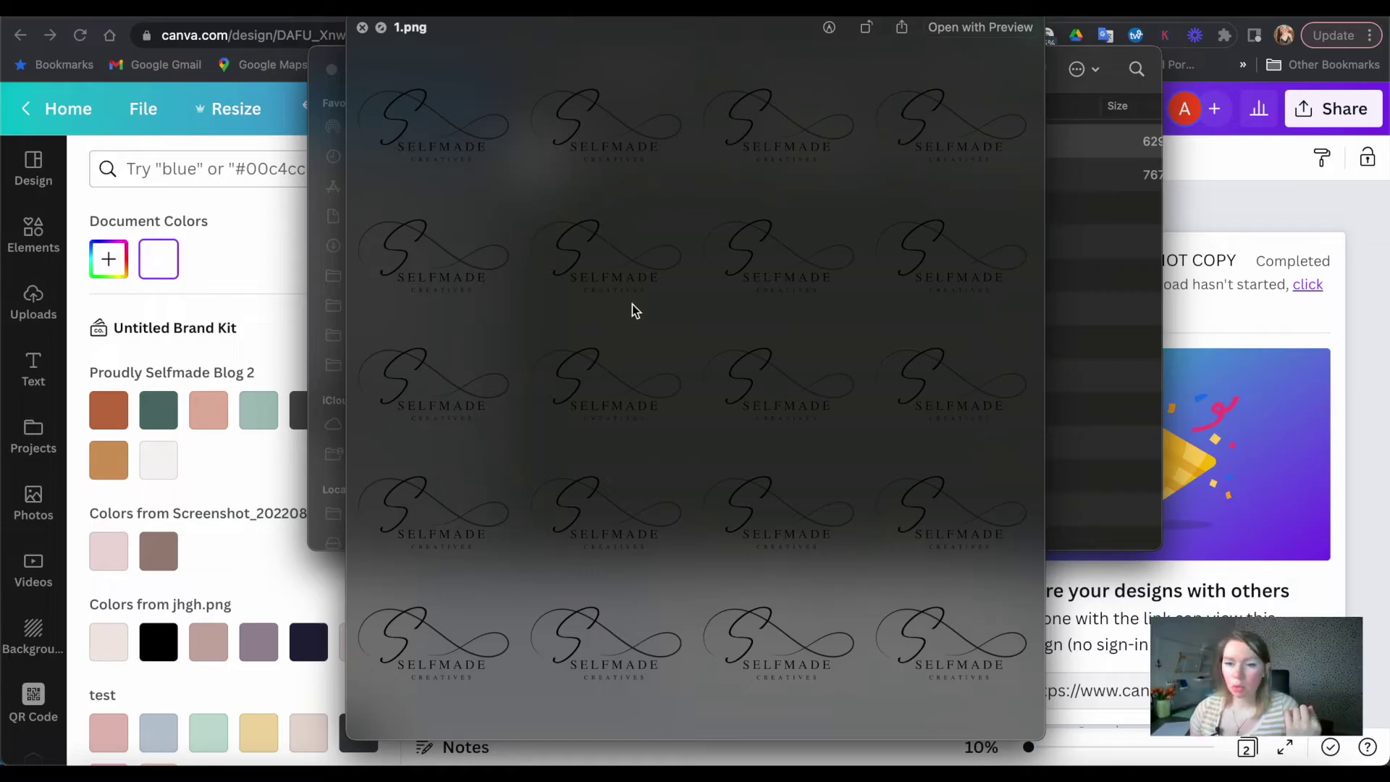
left_click(62, 260)
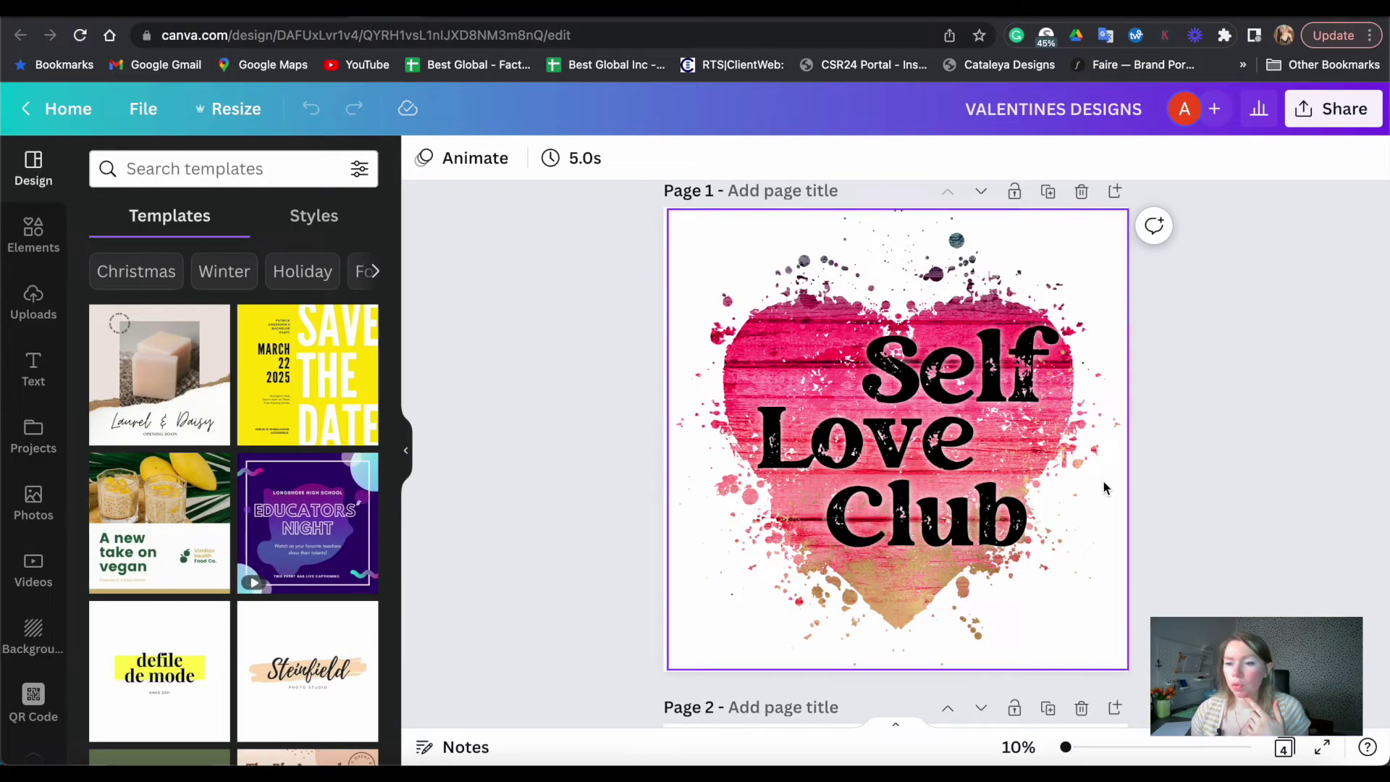
Step: Upload the two downloaded watermark PNG files from the Downloads folder into the VALENTINES DESIGNS project
left_click(33, 304)
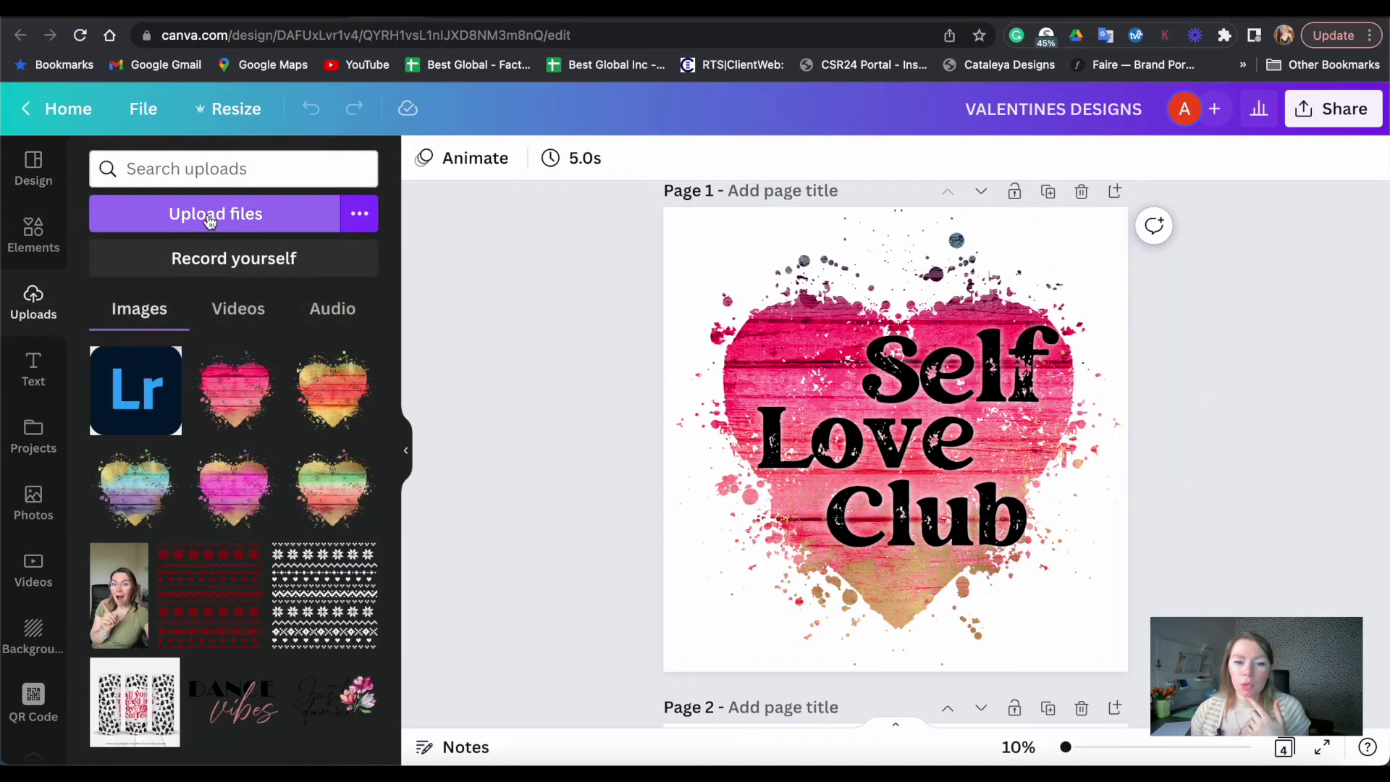
left_click(221, 218)
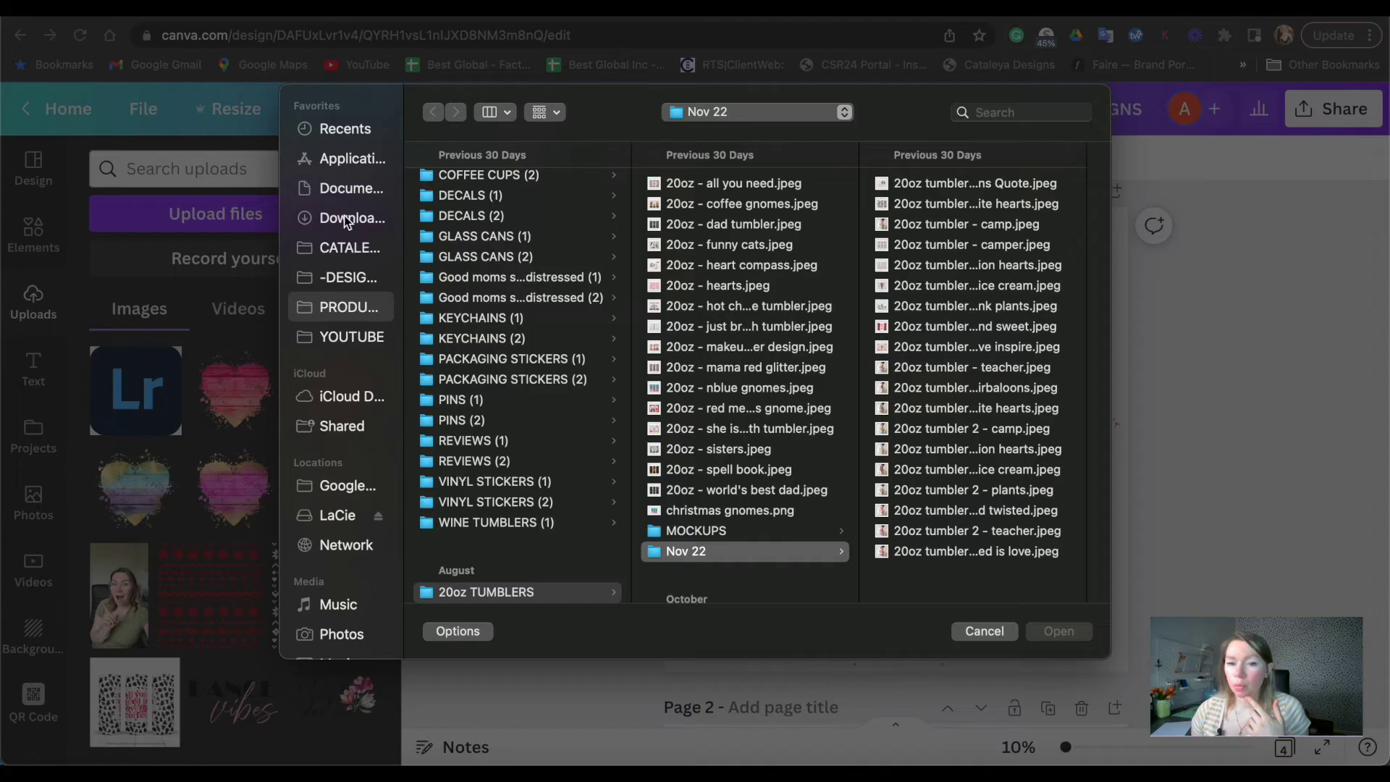
left_click(345, 218)
left_click(1060, 633)
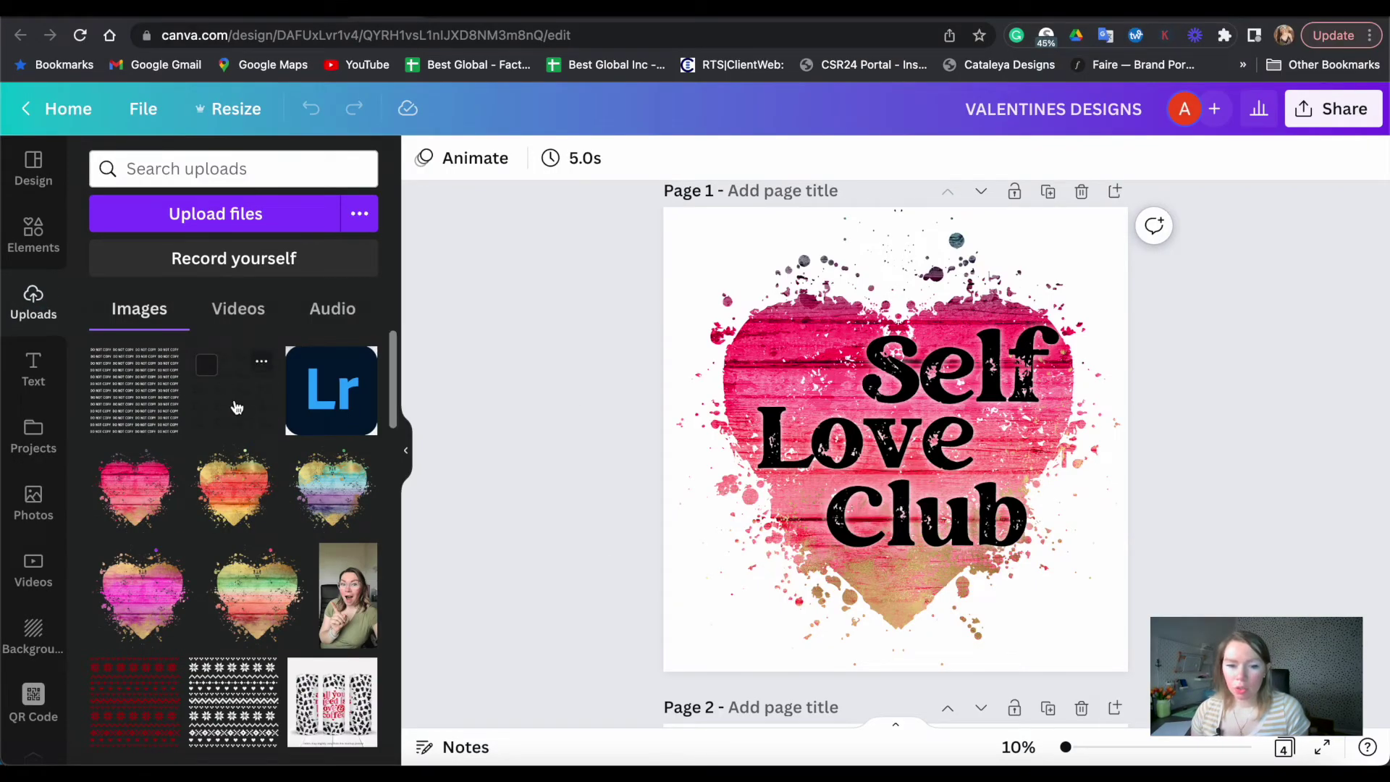
Step: Place the uploaded logo watermark on page 1 and enlarge it to cover the Self Love Club design
left_click(237, 402)
left_click_drag(719, 265, 668, 213)
left_click_drag(1070, 614, 1122, 663)
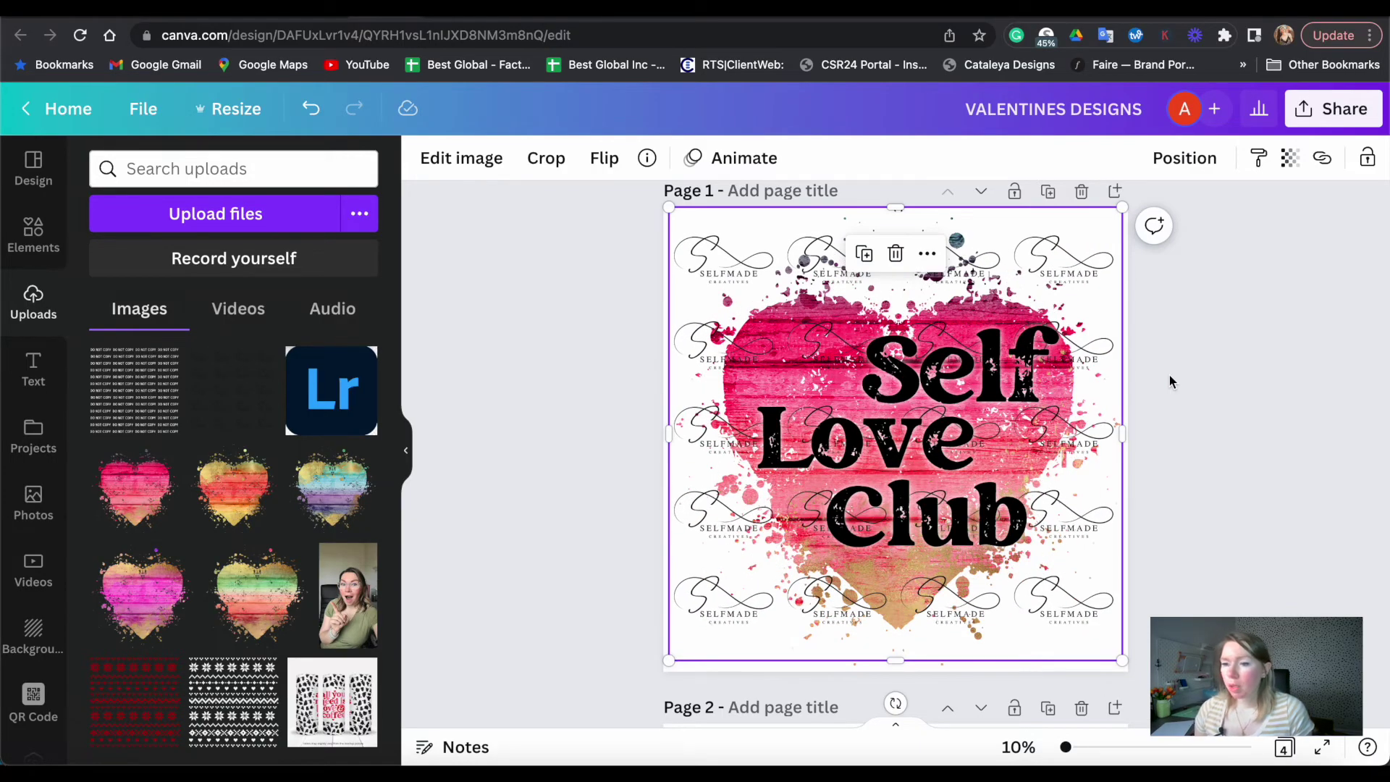
Step: Bring the logo watermark on page 1 to the front and lower its Transparency value so it looks faint
left_click(1184, 158)
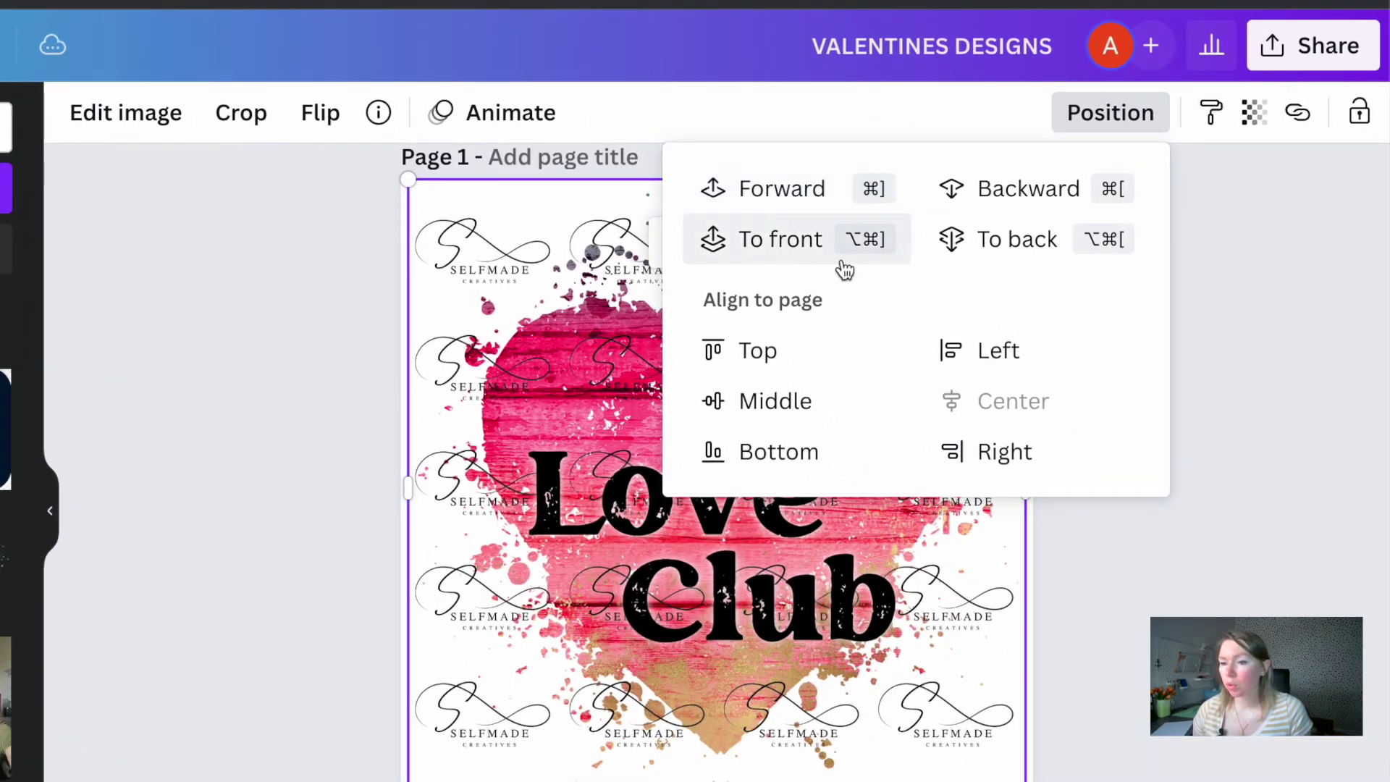
left_click(800, 247)
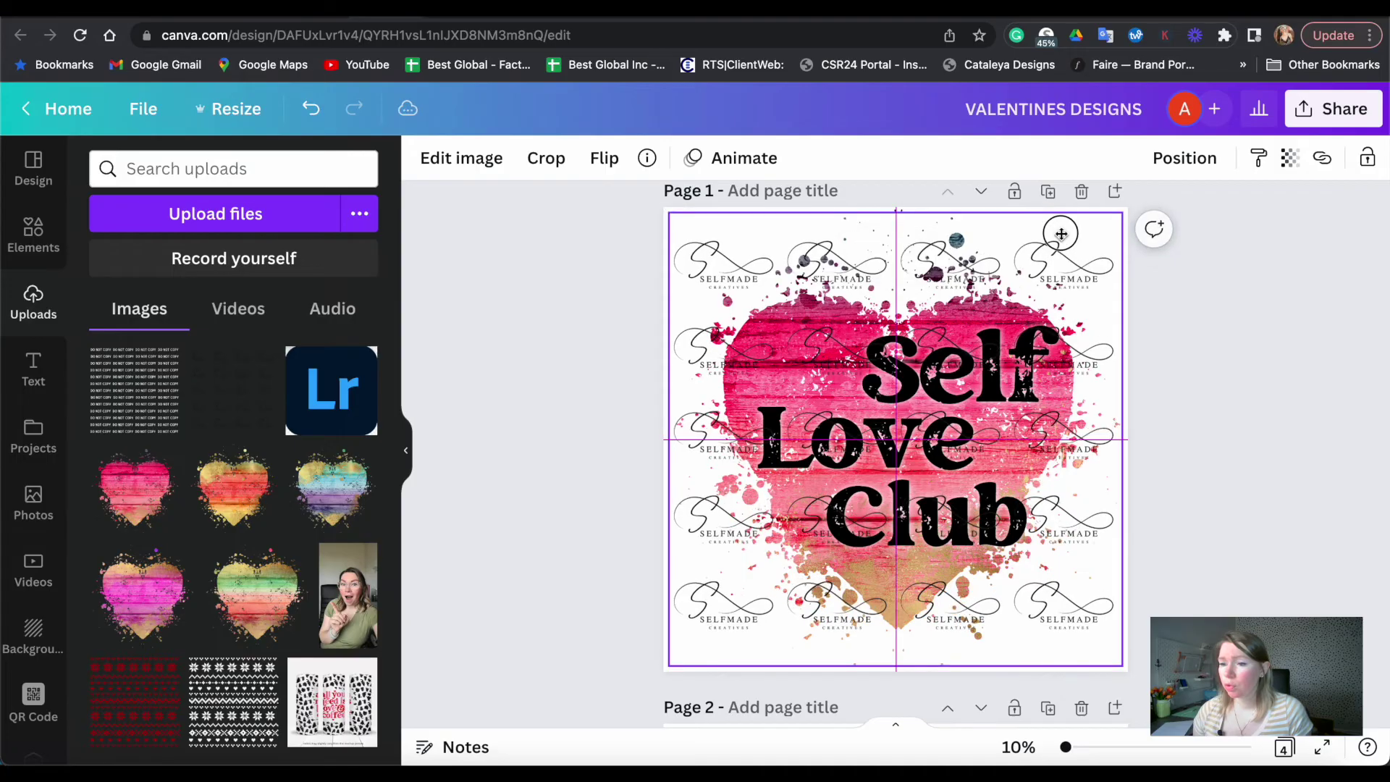
left_click(1289, 158)
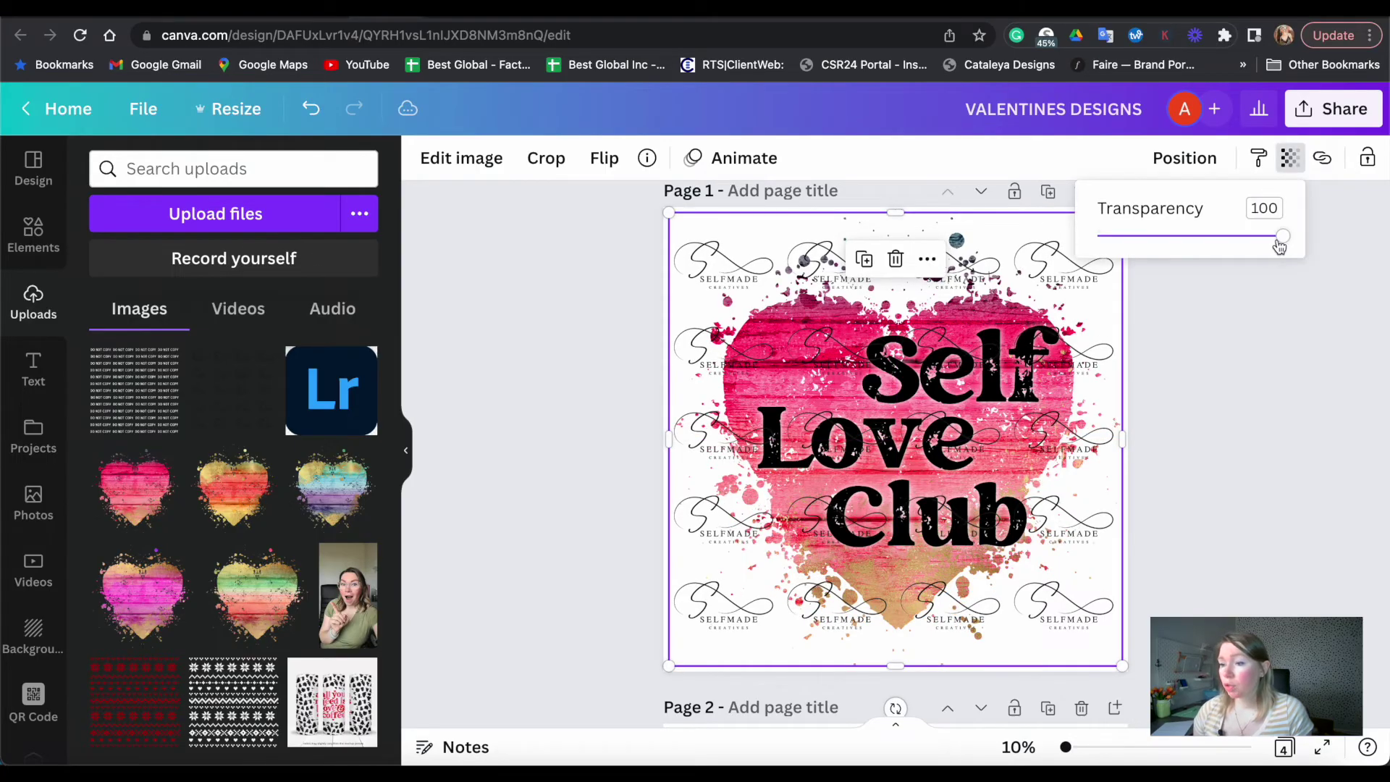
left_click_drag(1280, 246, 1161, 241)
left_click(1148, 435)
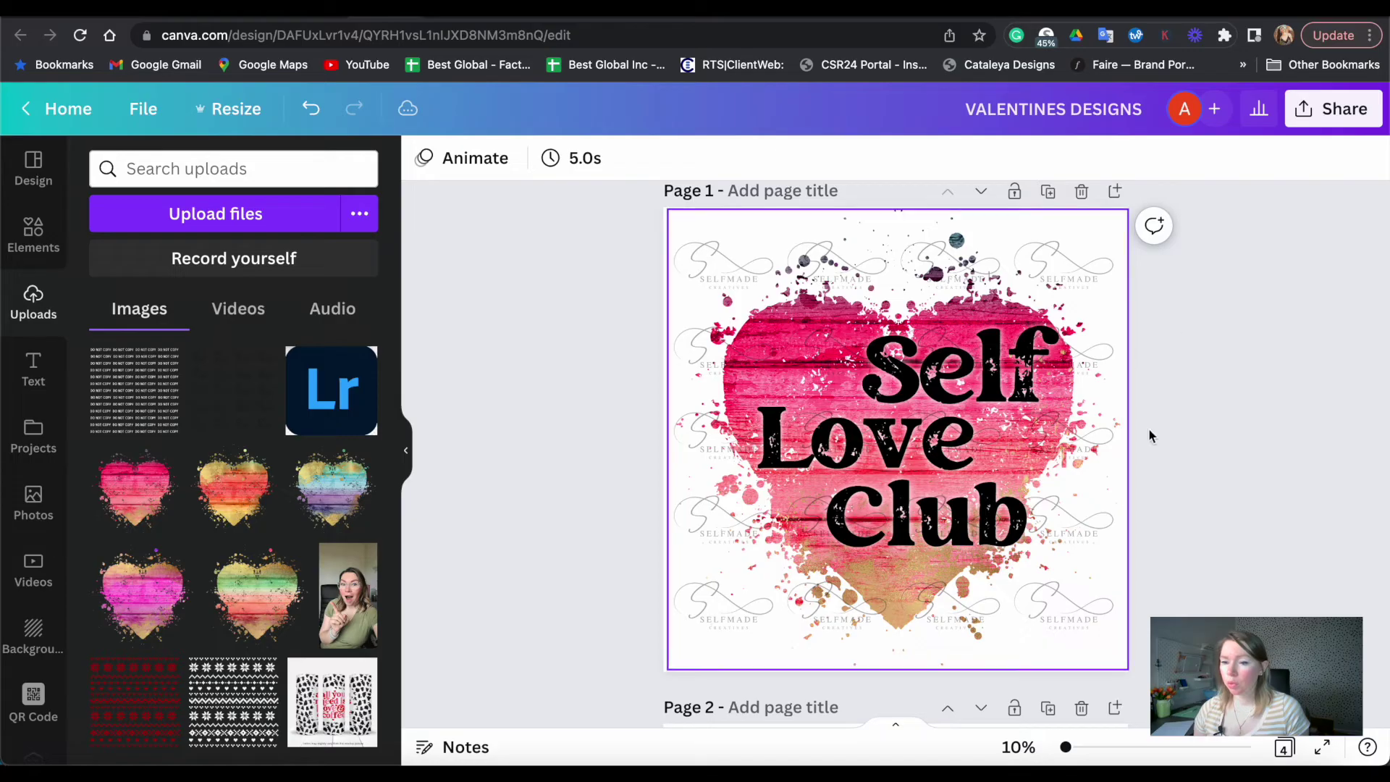
Step: Download the Self Love Club design with its logo watermark
left_click(1340, 108)
left_click(1118, 573)
left_click(1201, 575)
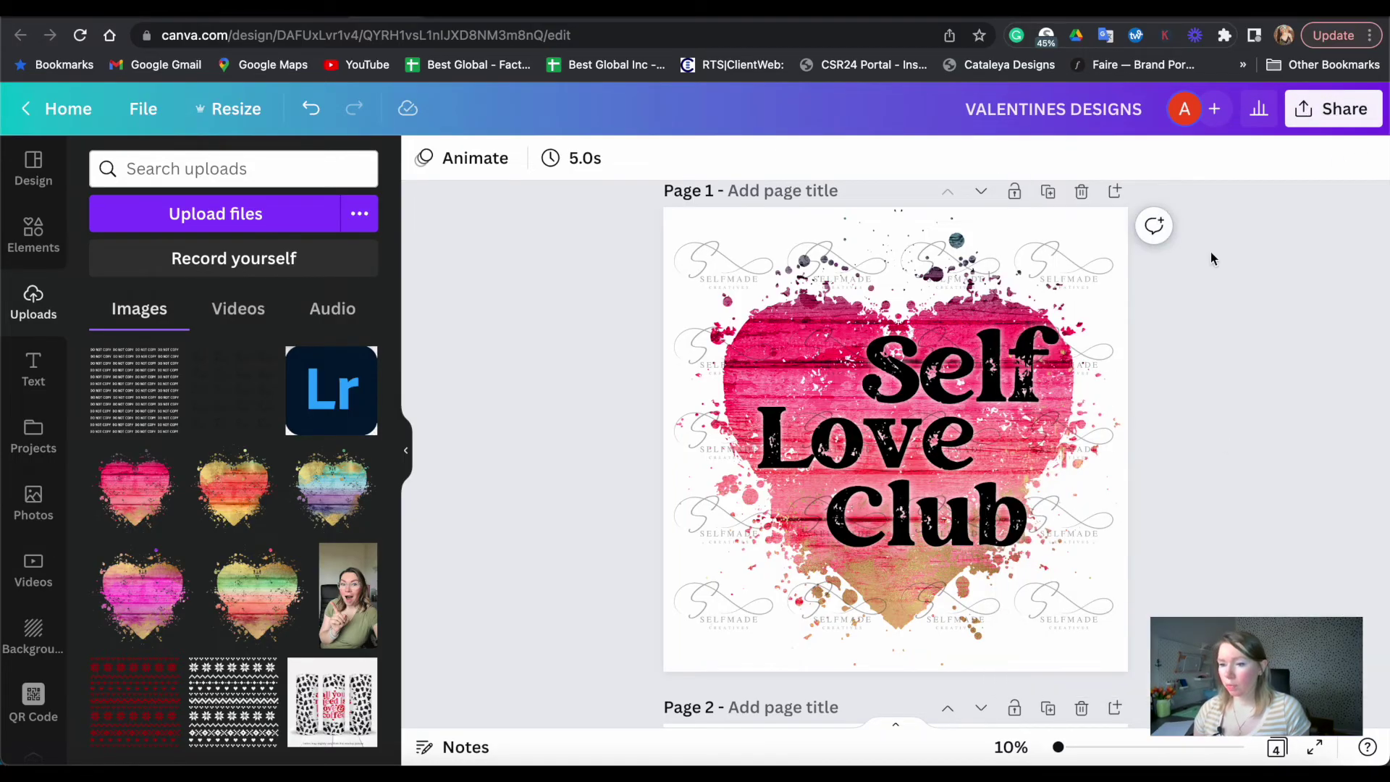
Step: Duplicate page 1 and replace the copy's logo watermark with the "DO NOT COPY" watermark, enlarged to cover the page
left_click(1047, 194)
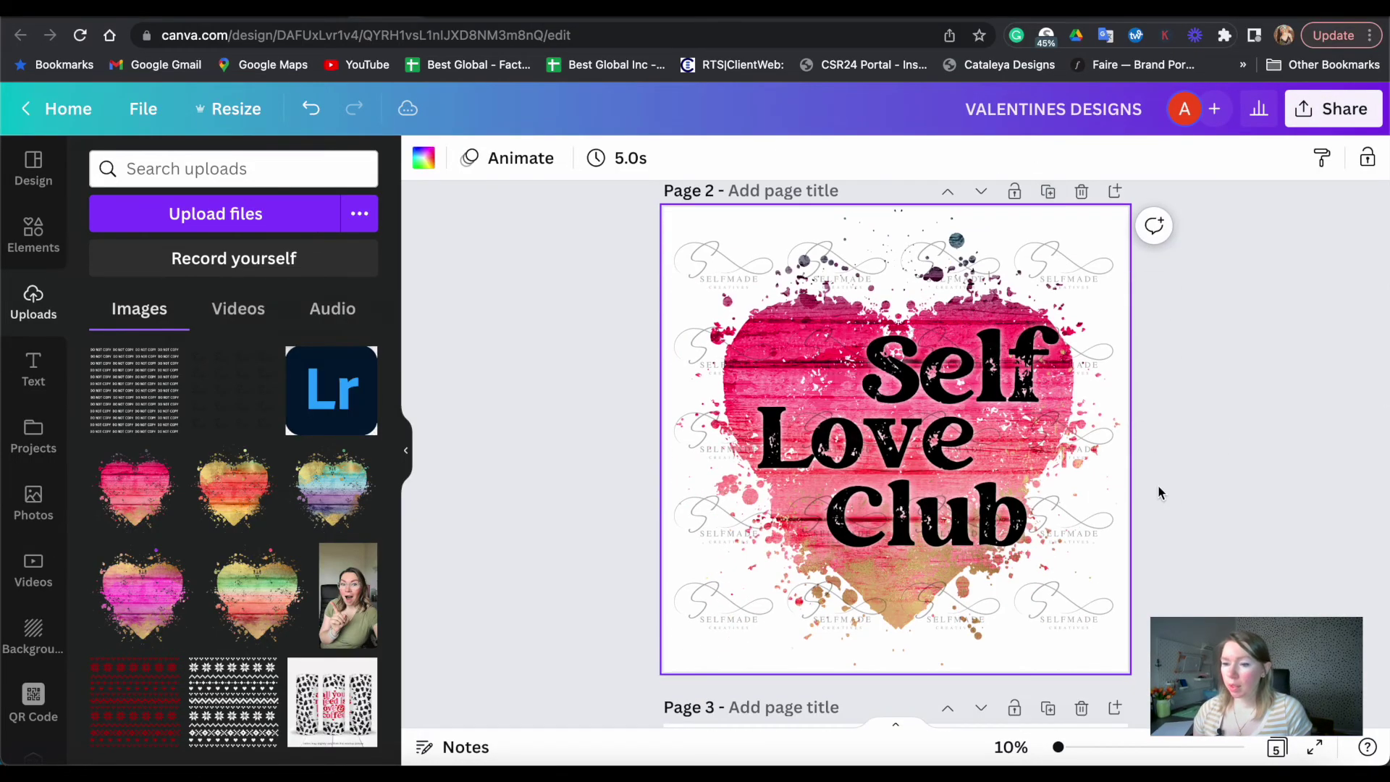
left_click(133, 404)
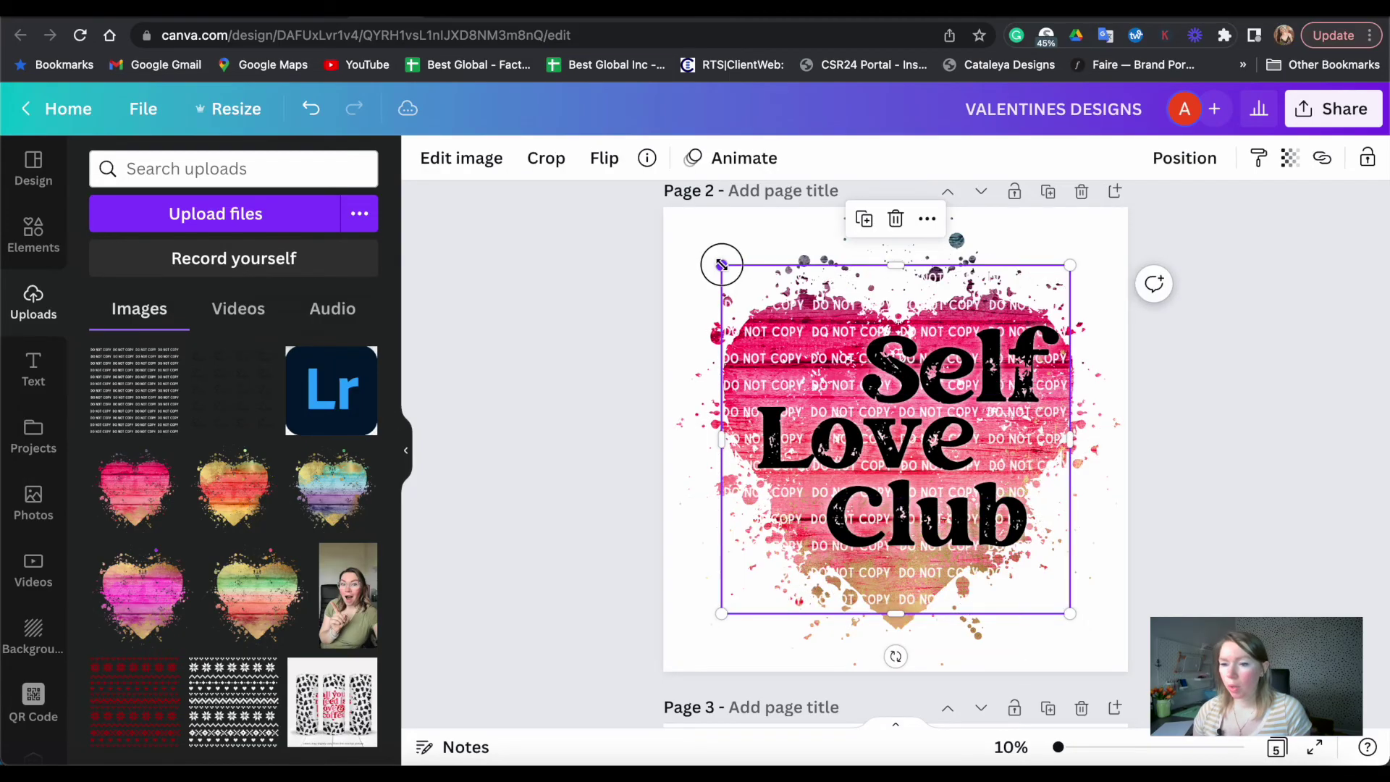
left_click_drag(722, 265, 664, 207)
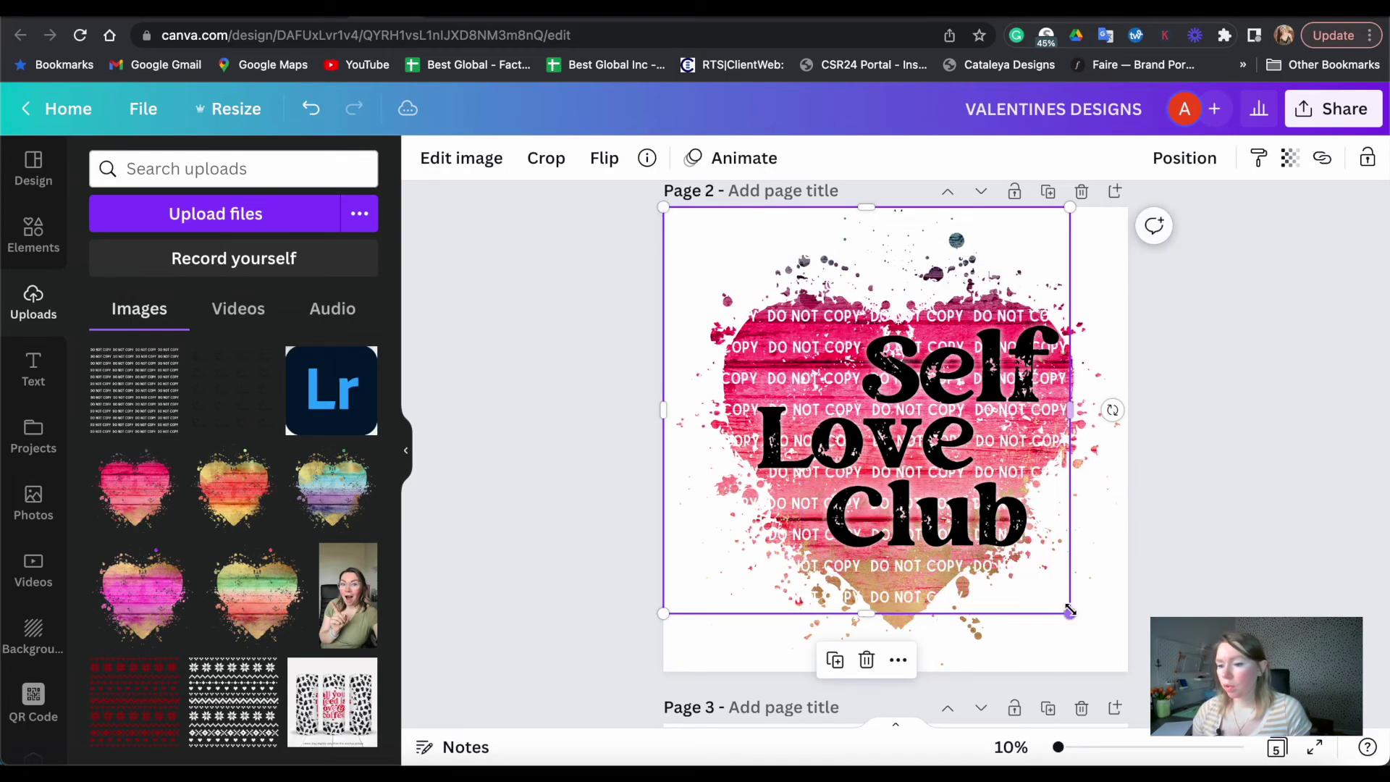
left_click_drag(1069, 610, 1124, 667)
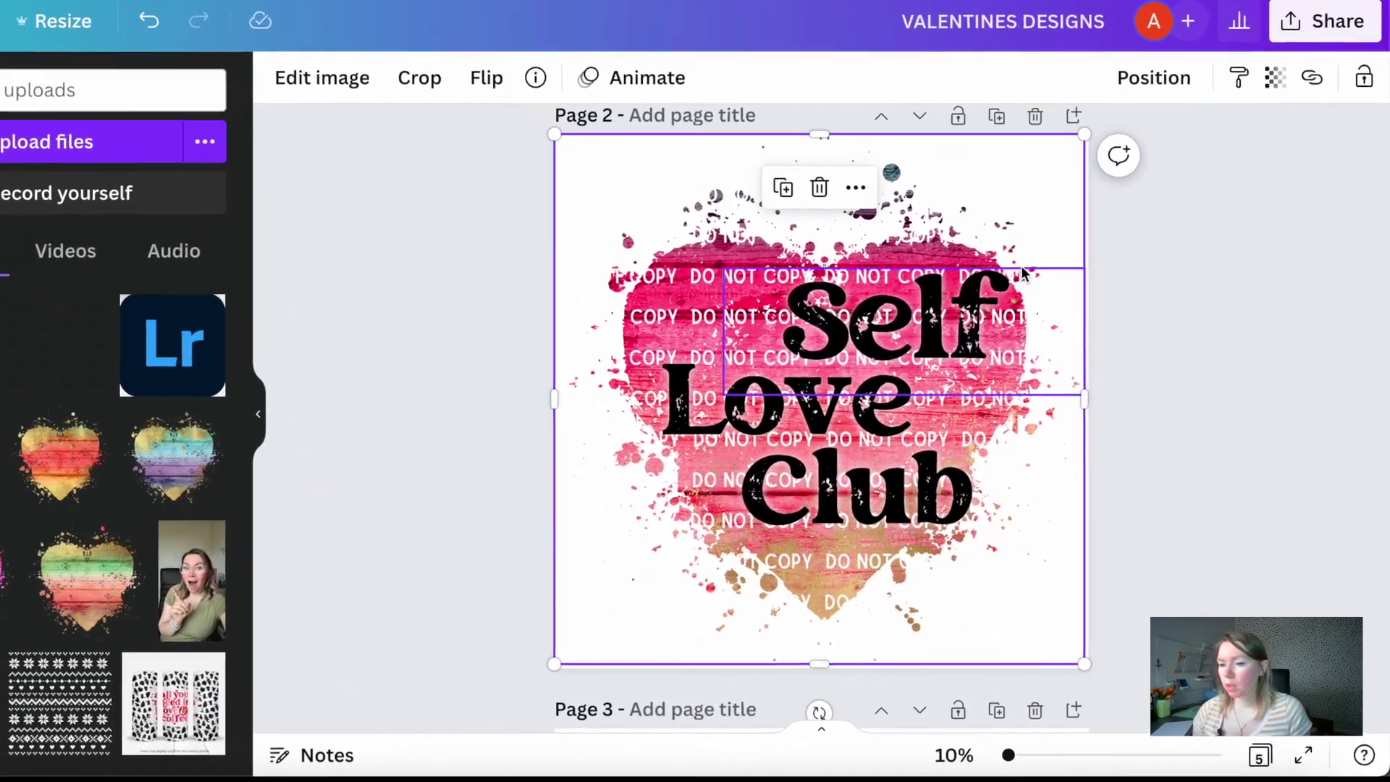
Step: Bring the "DO NOT COPY" watermark on page 2 to the front and reduce its Transparency to about 41
left_click(1154, 79)
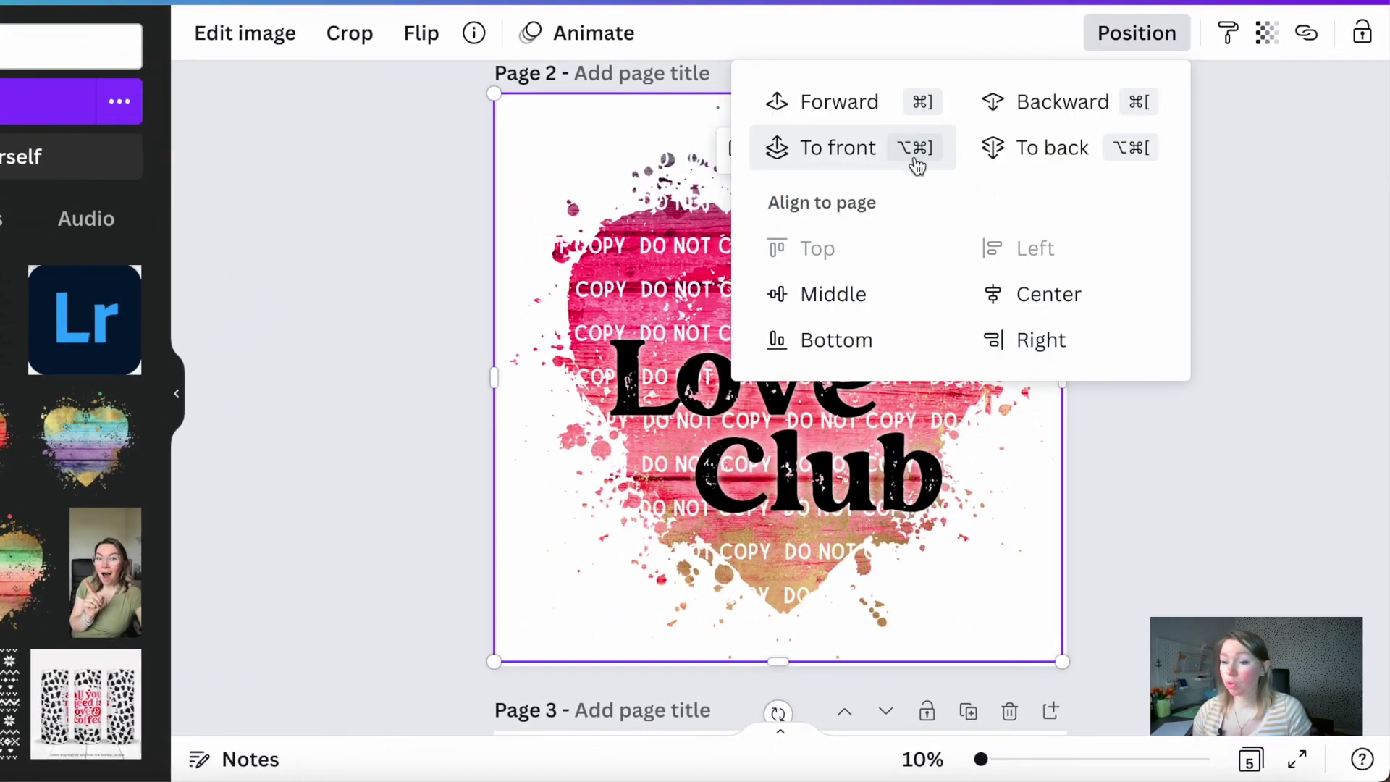
left_click(916, 166)
left_click(828, 521)
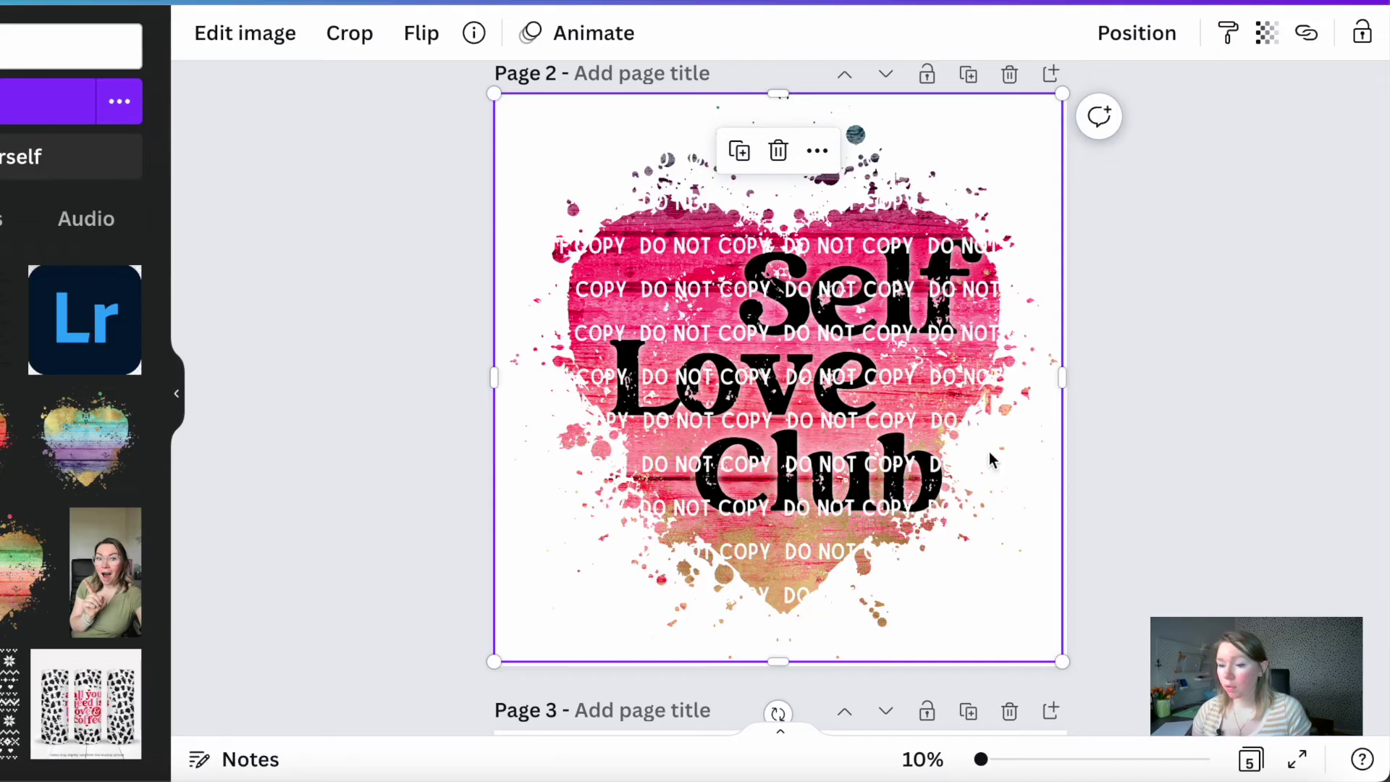
left_click(1267, 33)
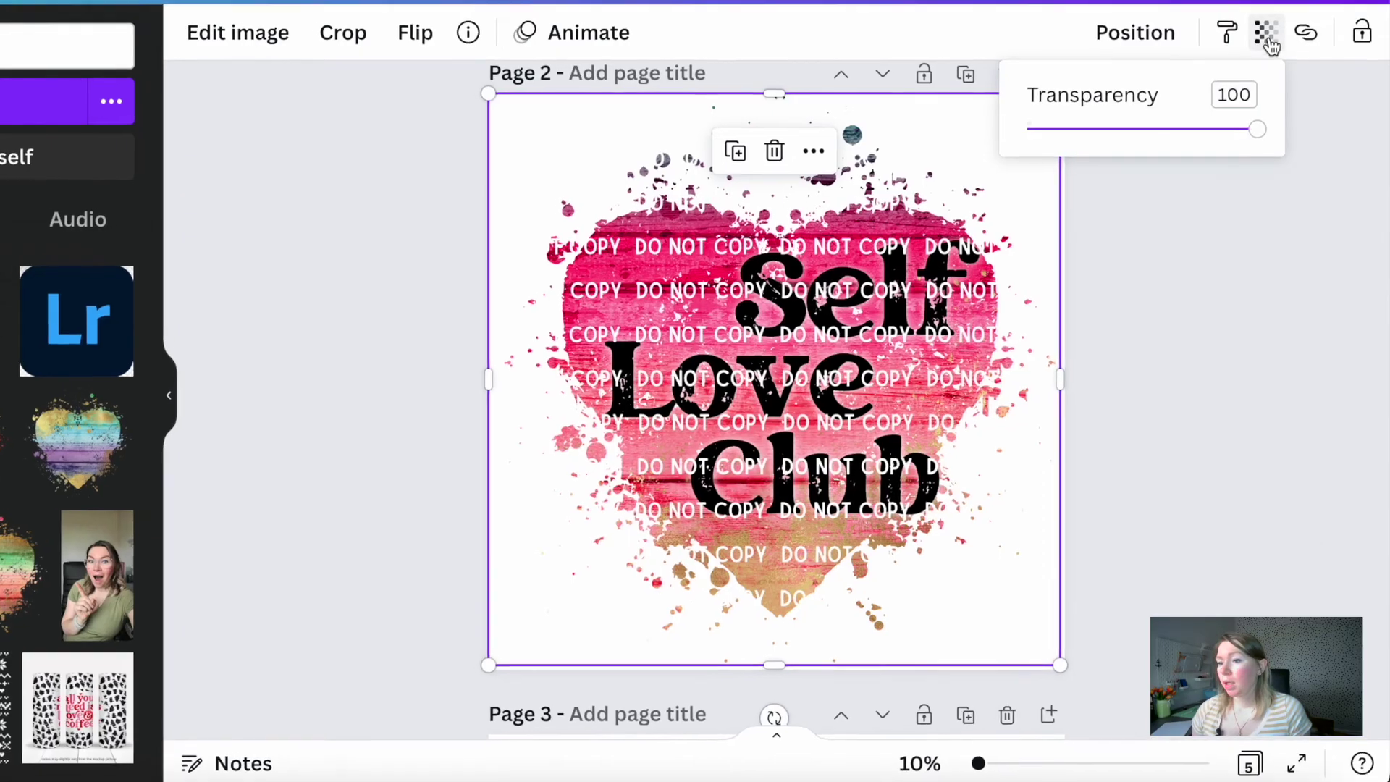
left_click_drag(1255, 129, 1096, 130)
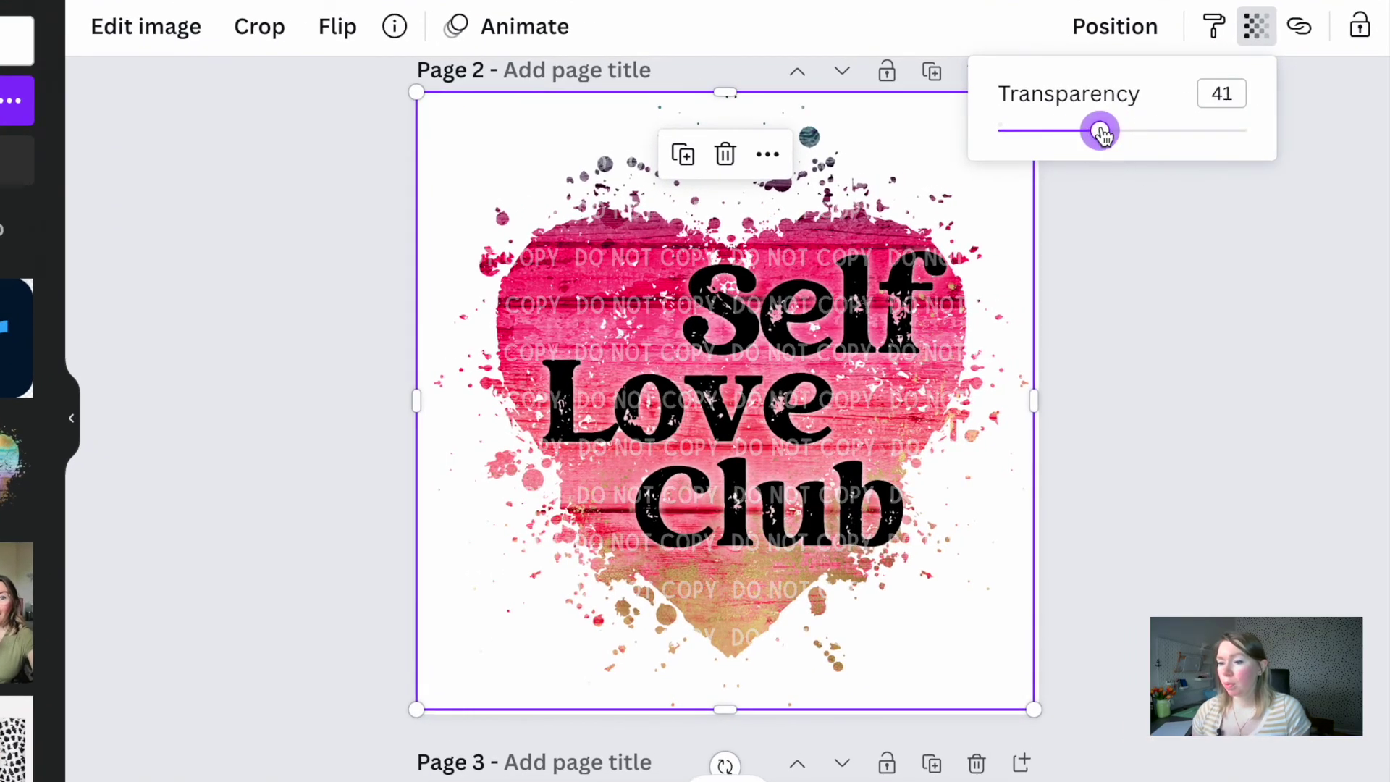
Step: Stretch the "DO NOT COPY" watermark to the page edges, then try Transparency at 100 and fade it again
left_click(910, 266)
left_click_drag(1028, 89, 1083, 65)
left_click(1256, 26)
left_click_drag(1127, 131, 1276, 137)
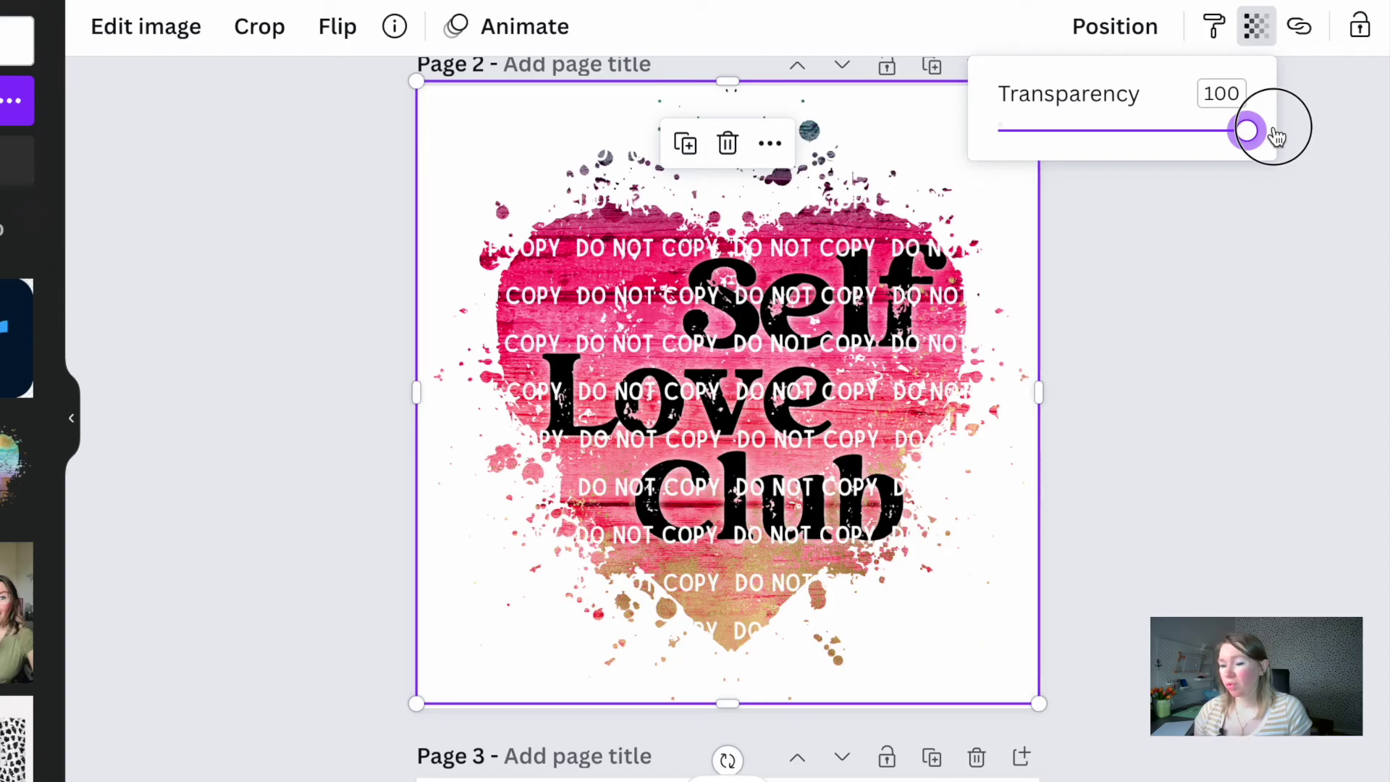
left_click_drag(1273, 128, 1101, 105)
left_click(1149, 289)
scroll(1149, 289, "up", 8)
scroll(1151, 299, "down", 3)
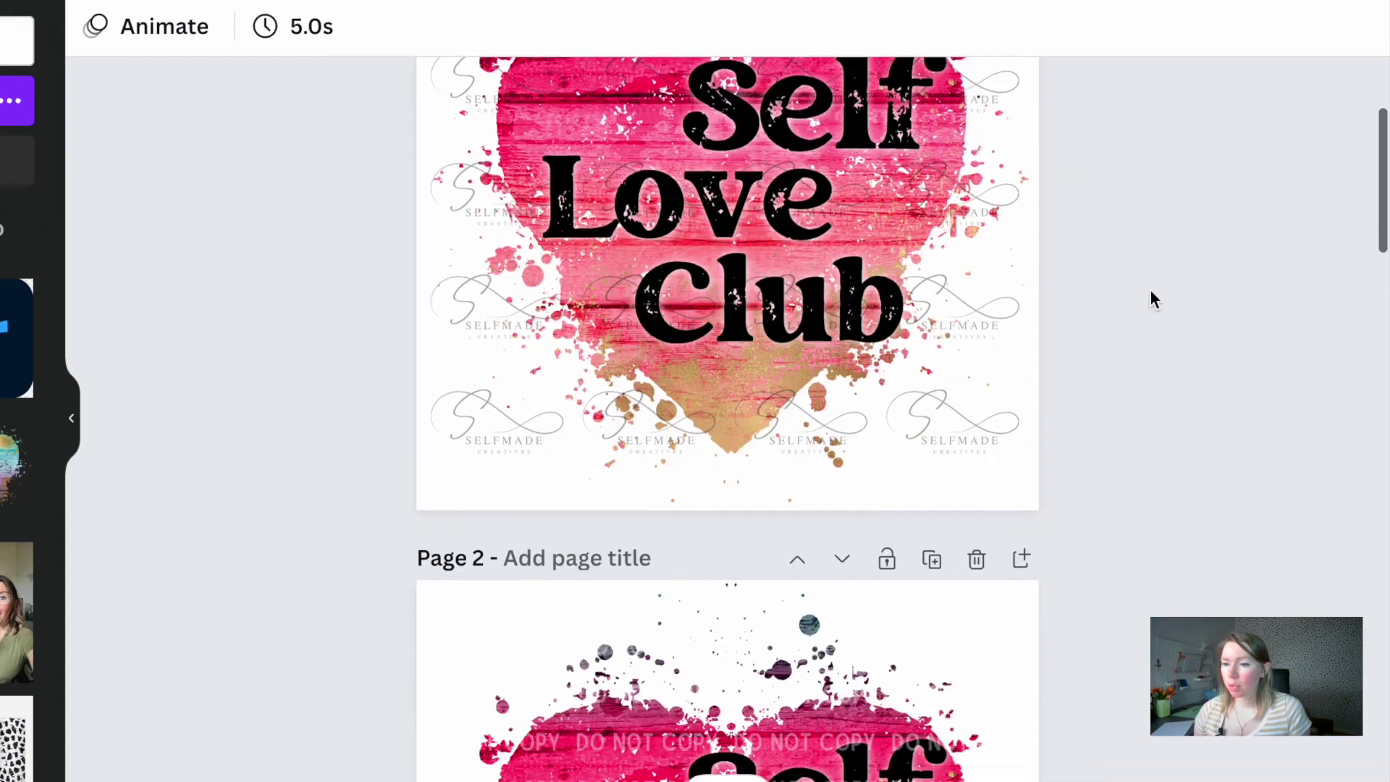